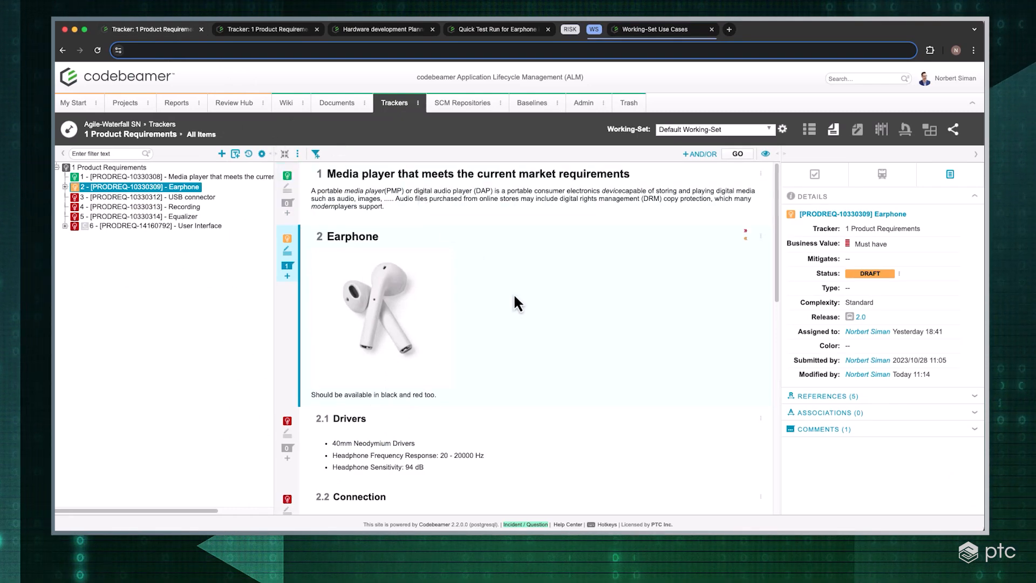
Send the 1 Product Requirements tracker to the Review Hub and accept its items for a new review
click(297, 154)
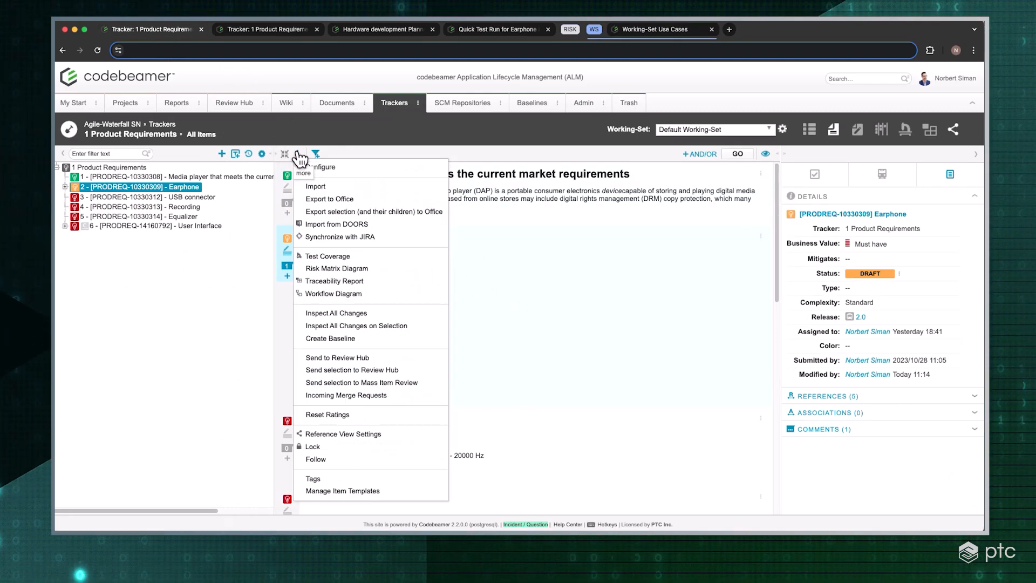
click(361, 357)
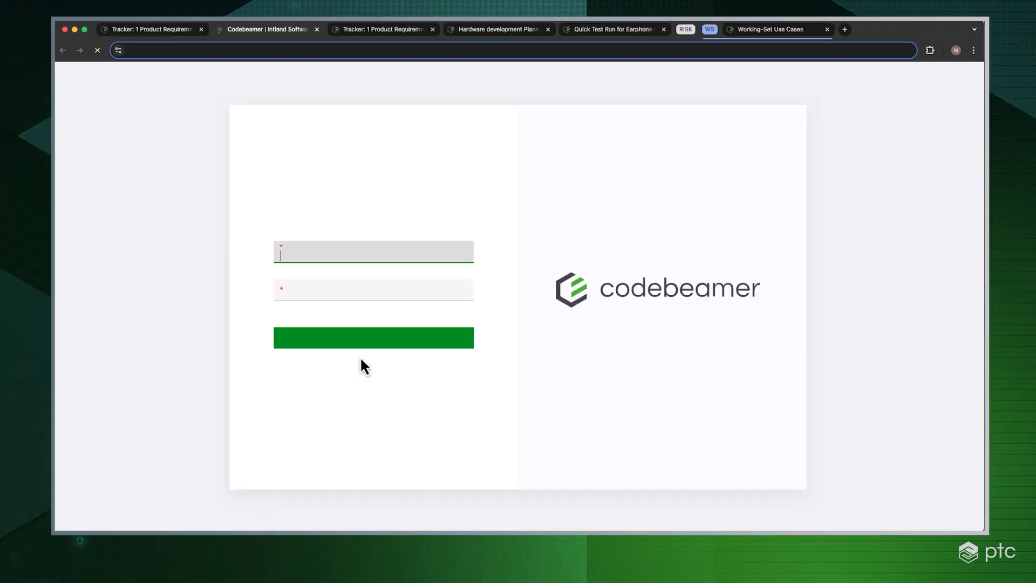
click(387, 389)
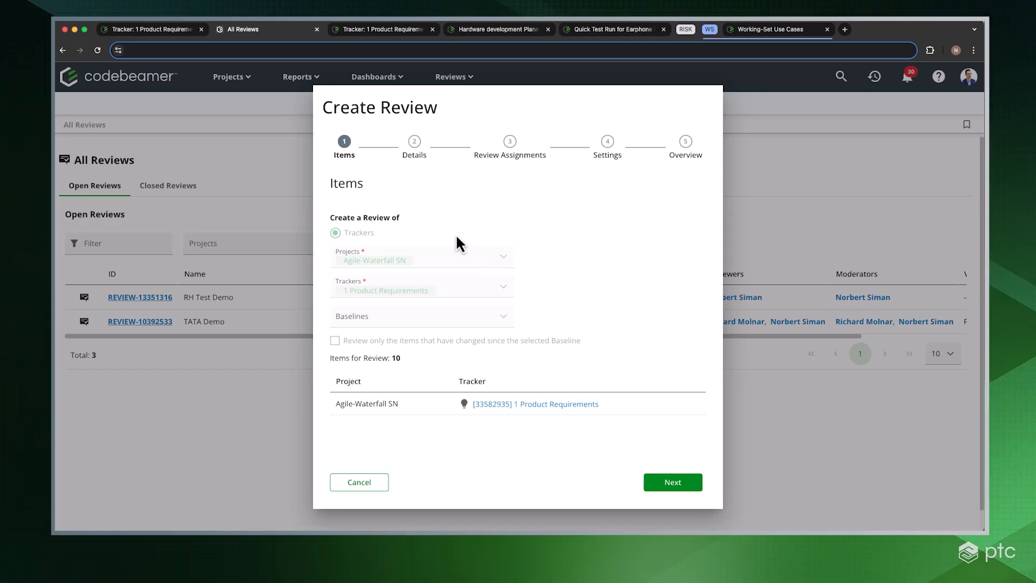
click(673, 481)
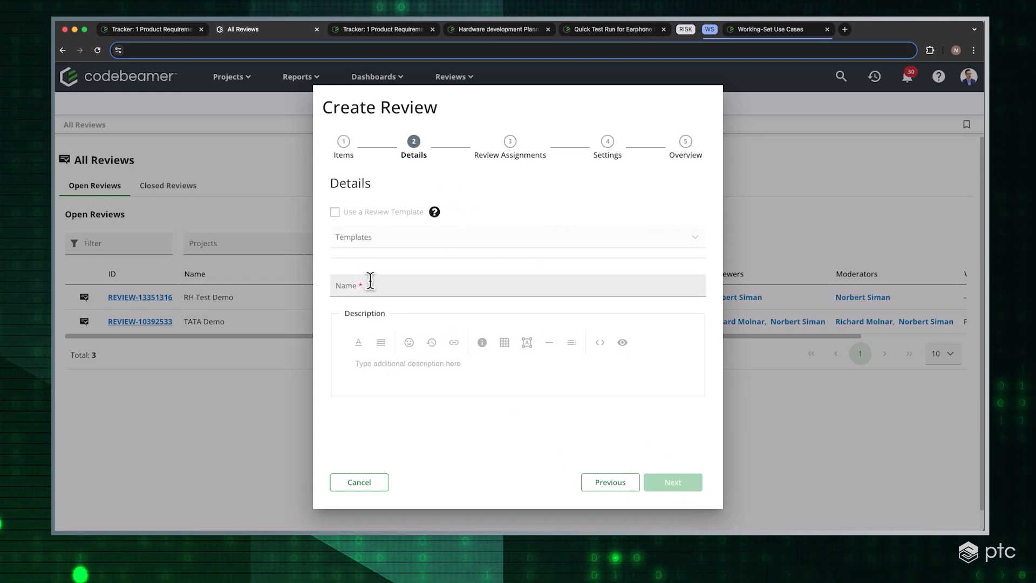
Name the review "Demo Review", give it the description "1-2-3" and continue to the review assignments
click(370, 280)
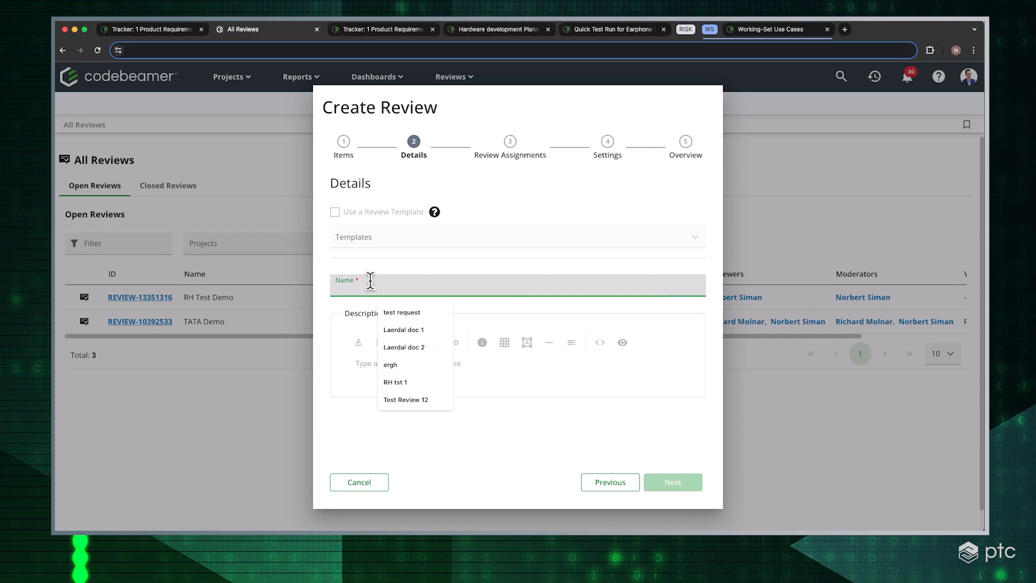
text(Demo Review)
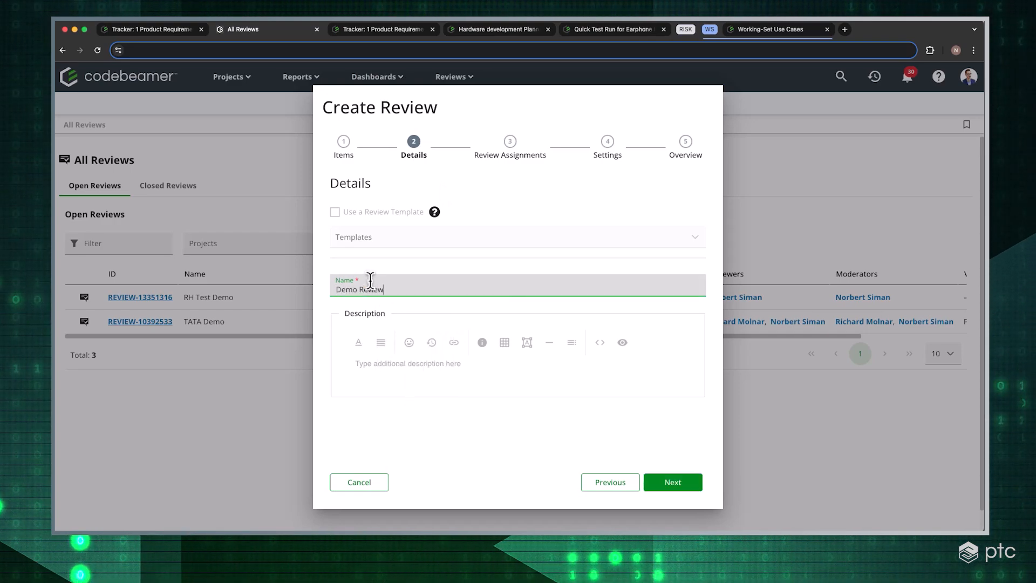
click(394, 371)
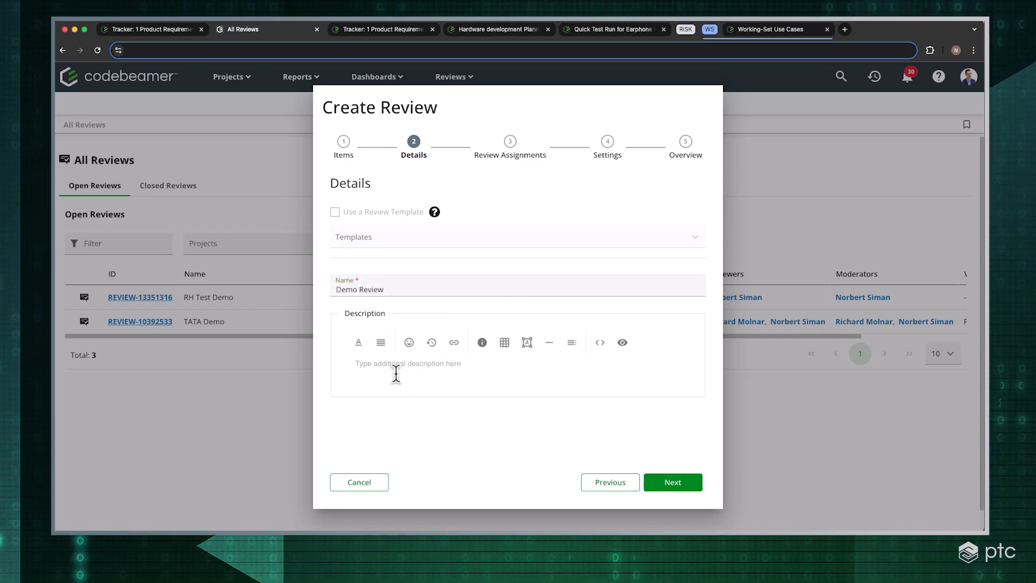
text(1-2-3)
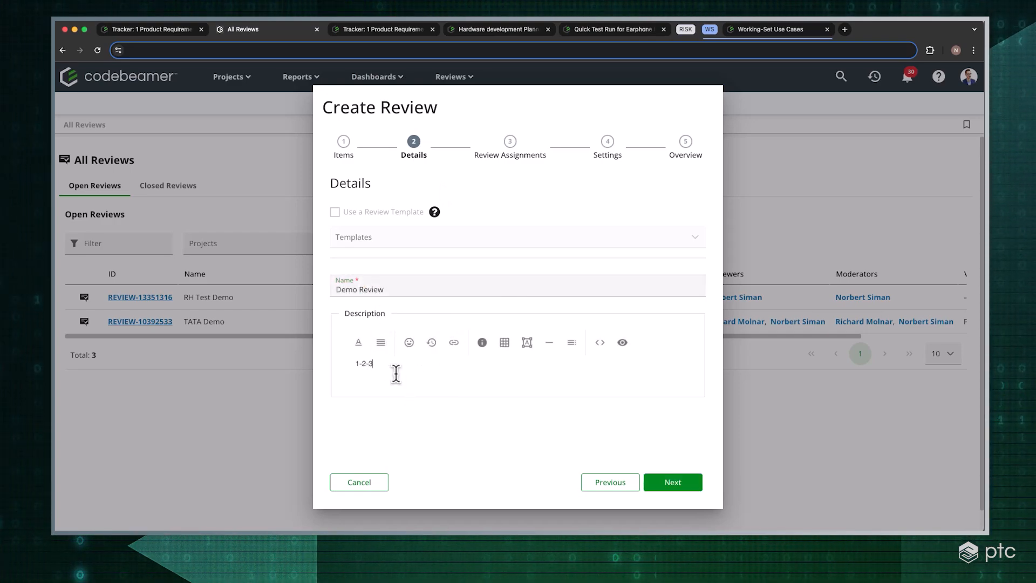
click(674, 483)
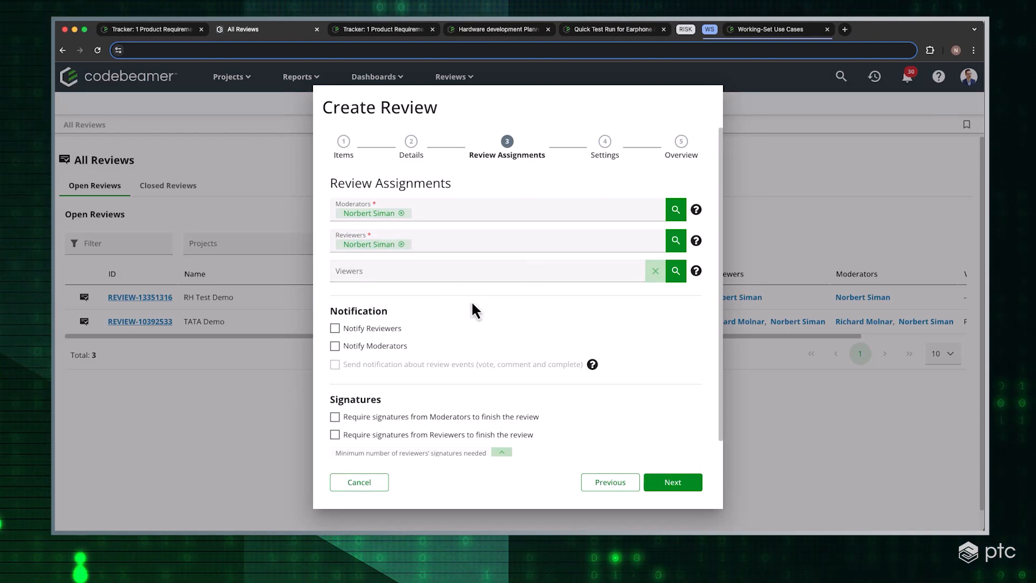
Require signatures from moderators to finish the review and continue to the review settings
scroll(372, 309, down, 1)
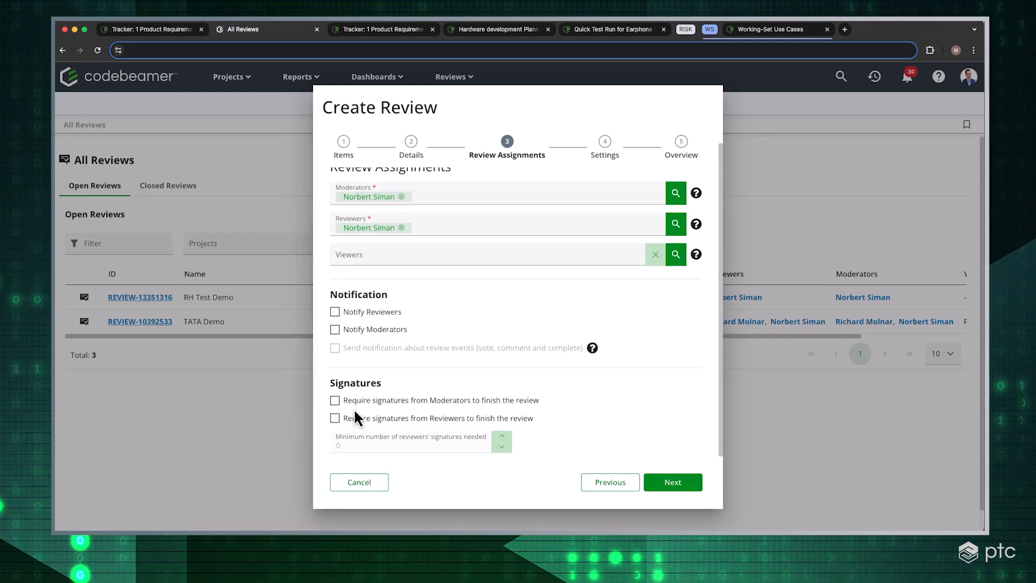
click(335, 400)
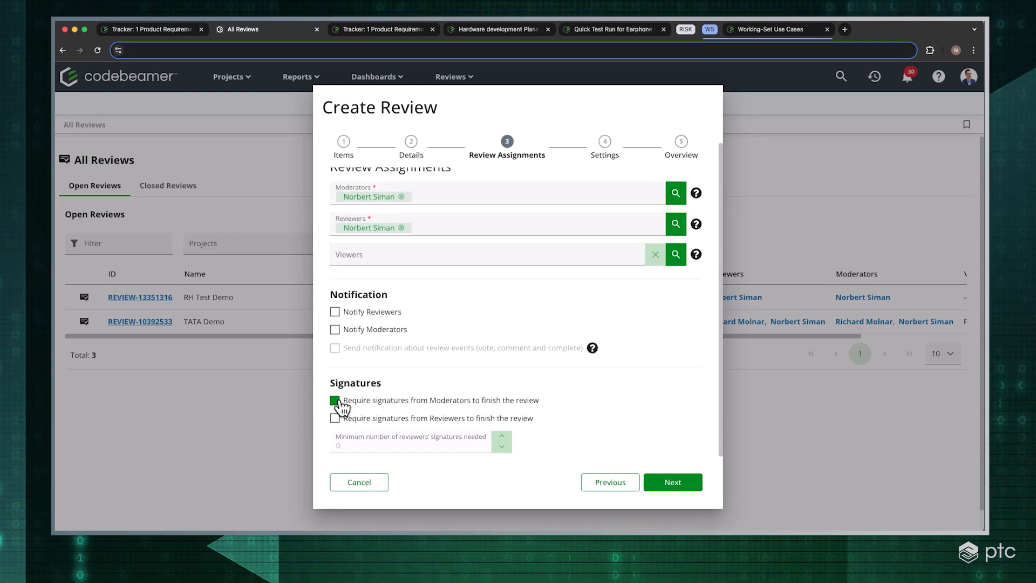
click(338, 401)
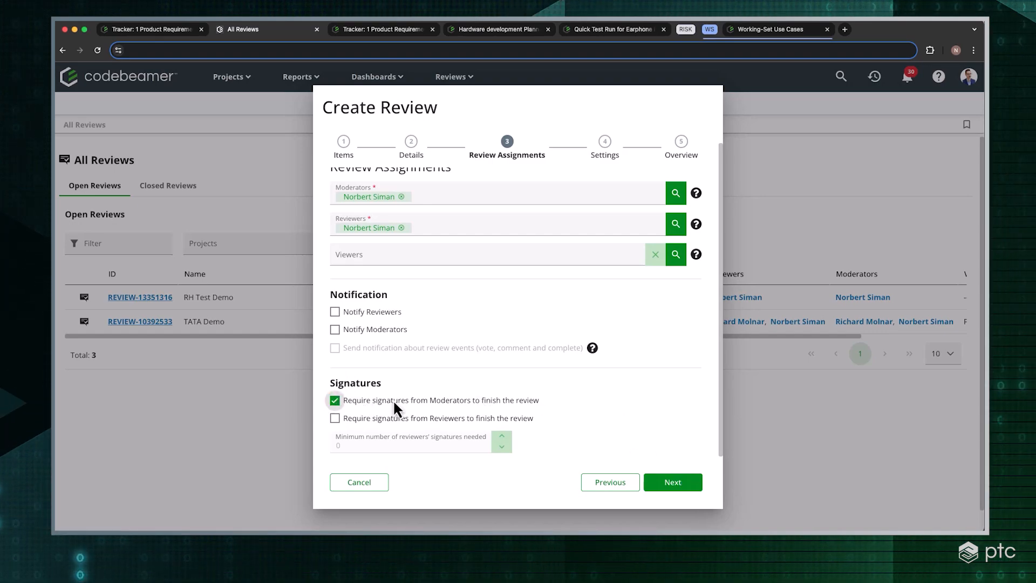
click(677, 480)
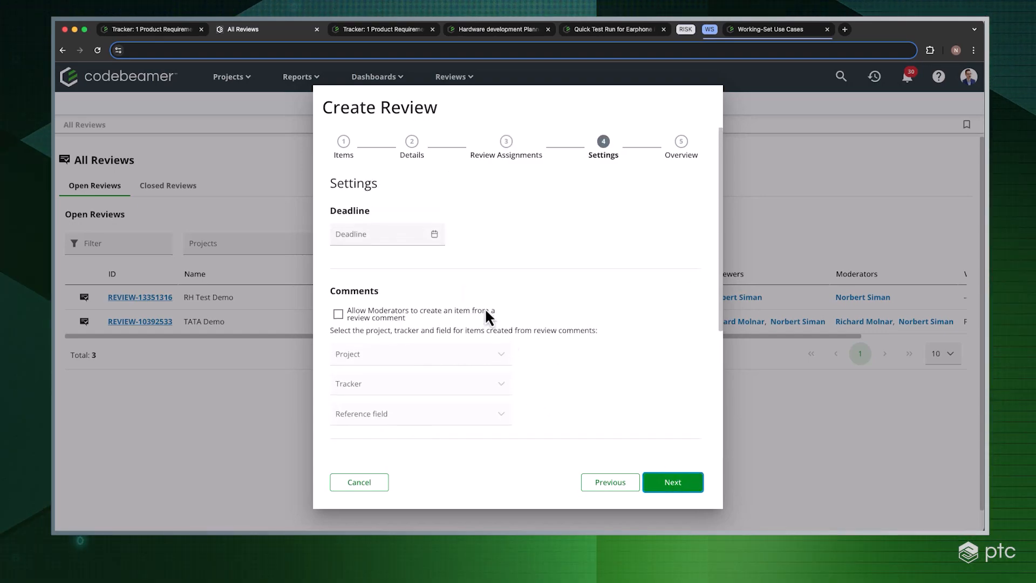
Set the review deadline to 2024/09/13 11:45 and allow moderators to create an item from a review comment
click(435, 236)
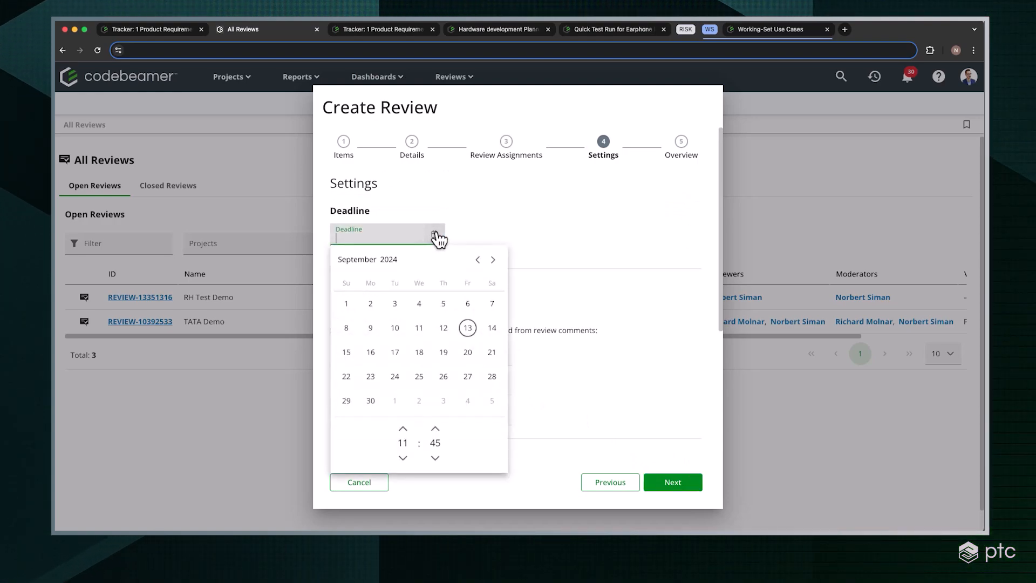
click(468, 329)
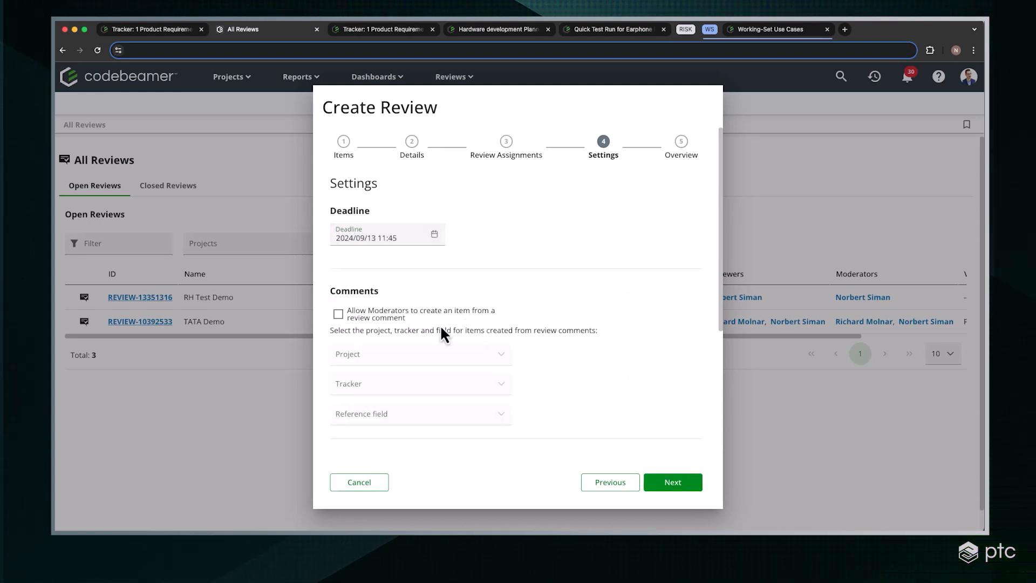
scroll(351, 233, down, 3)
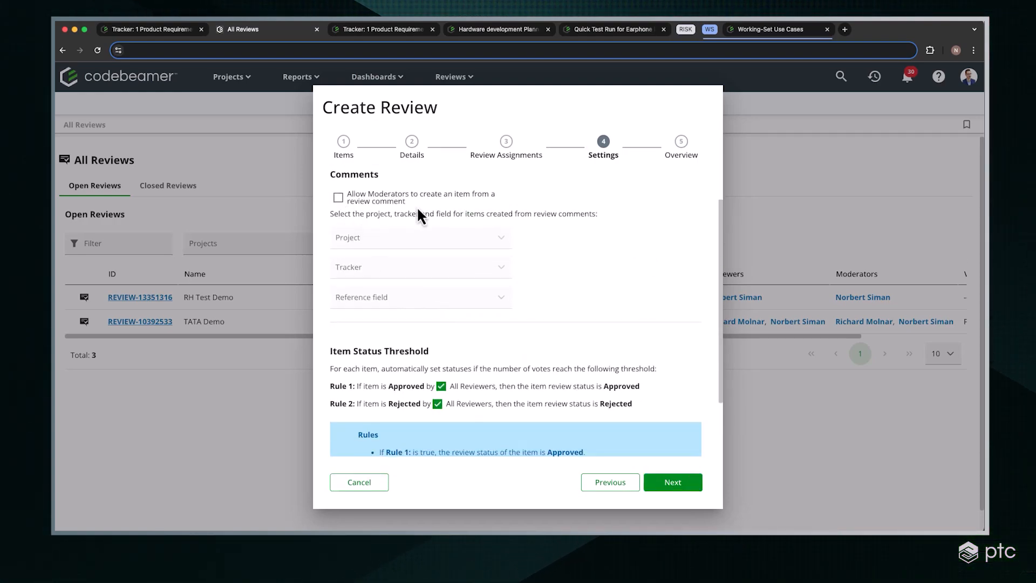
scroll(616, 315, up, 2)
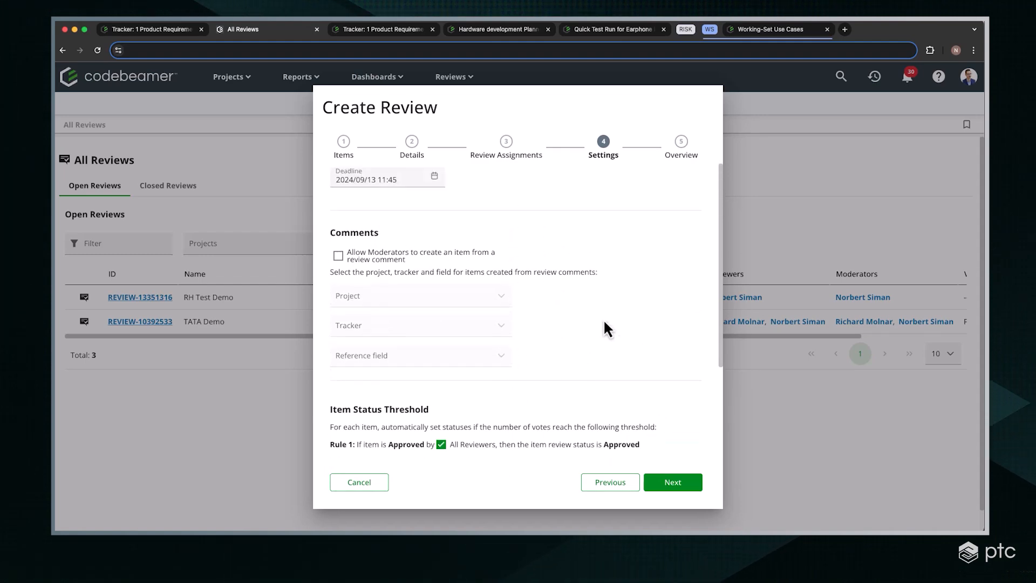
click(338, 255)
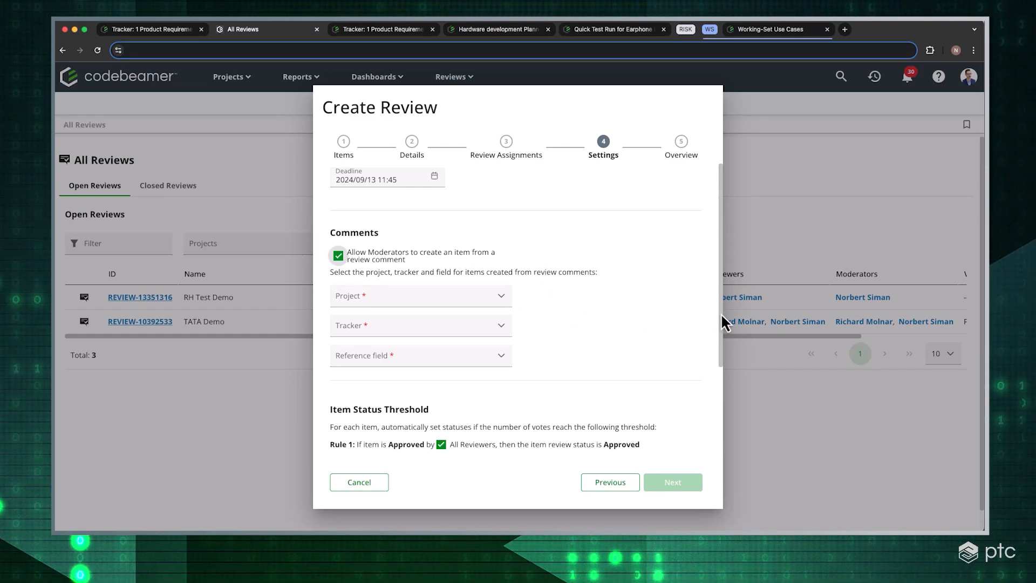
Set the project Agile-Waterfall SN and the tracker 4 Hardware Tasks for items created from review comments
click(499, 301)
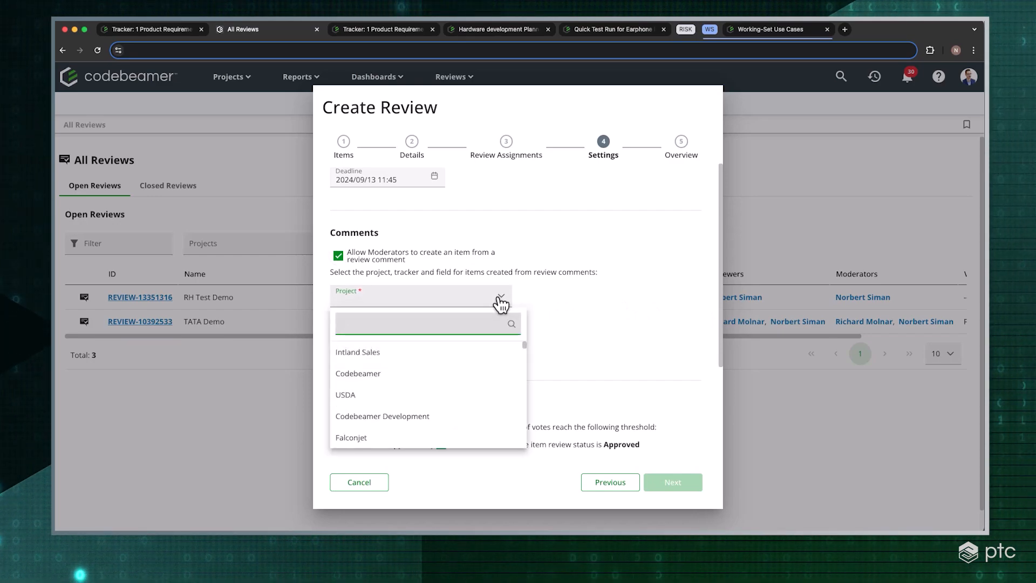
text(agil)
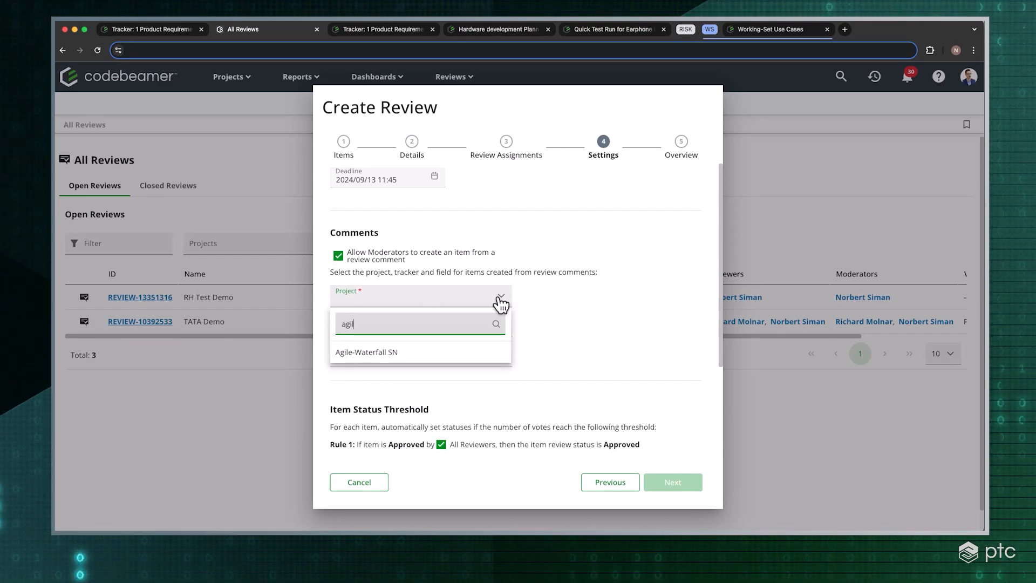
click(465, 356)
click(468, 329)
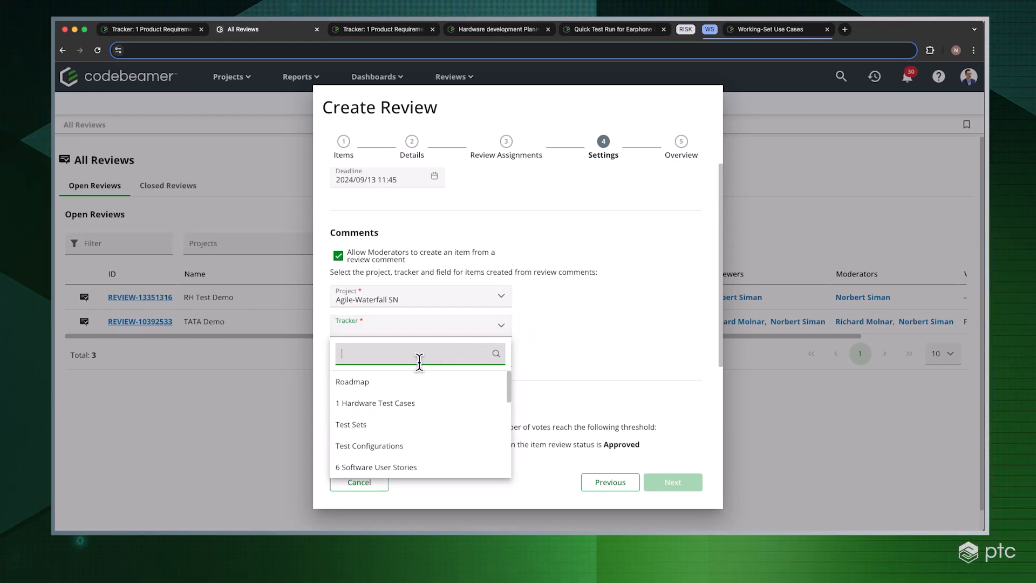
text(task)
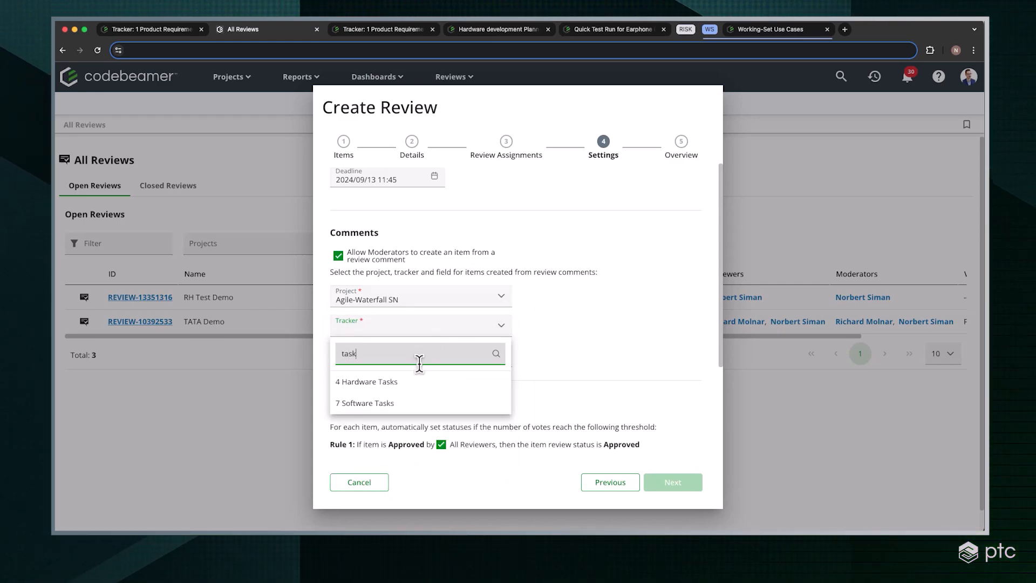
click(422, 383)
Set the reference field for comment-created items to Upstream Reference, then finish the settings and create the review
click(491, 357)
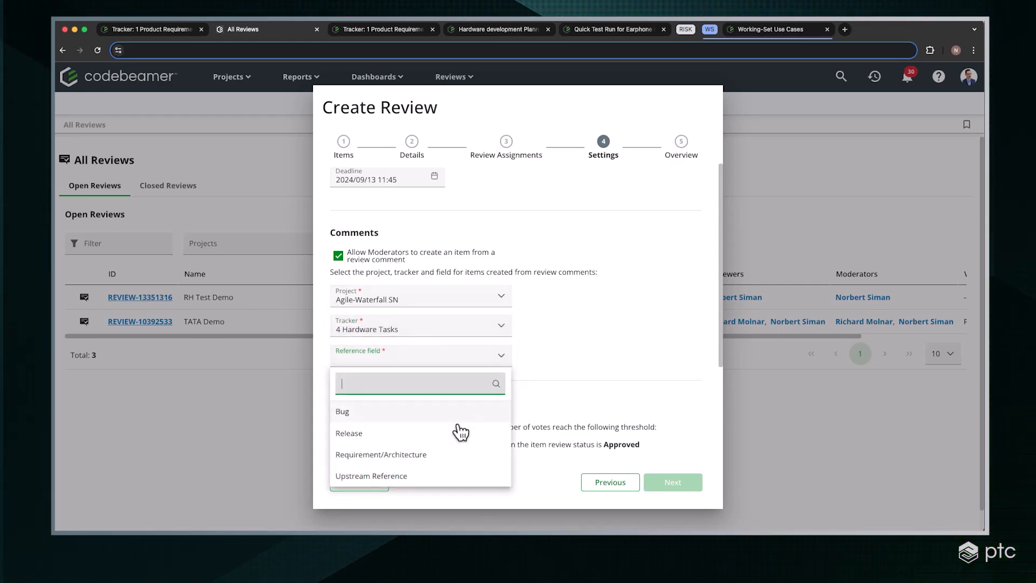
click(402, 459)
click(446, 359)
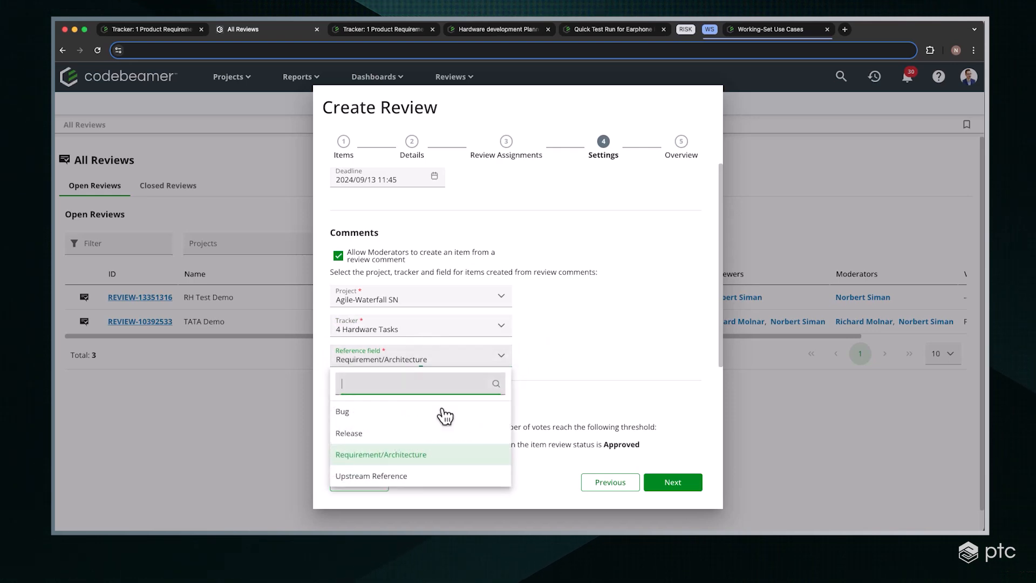
click(408, 477)
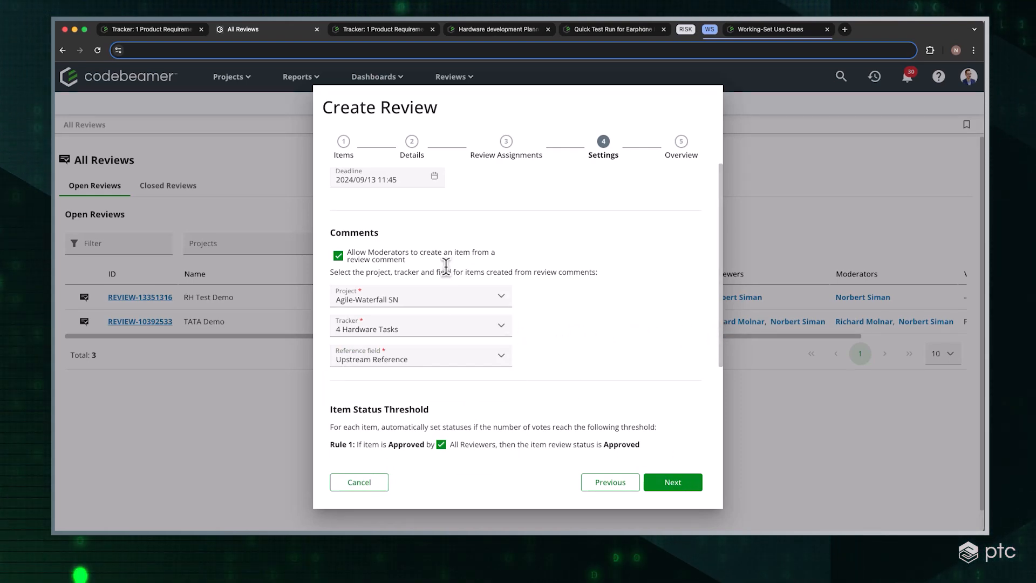
click(674, 482)
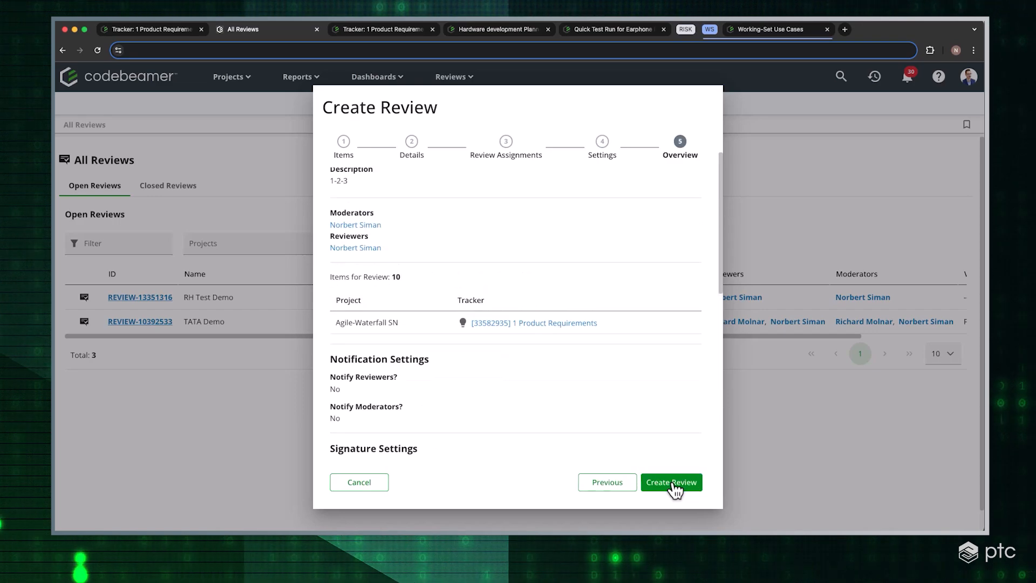
click(672, 482)
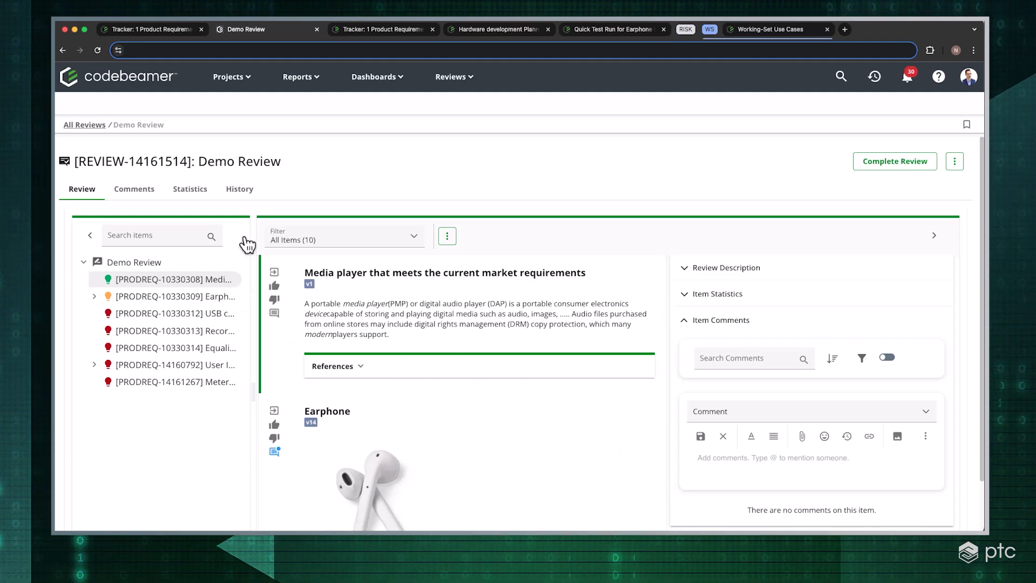
Approve the "Media player that meets the current market requirements" item and reject the Earphone item with the comment "Rejecting test"
drag(980, 195, 975, 244)
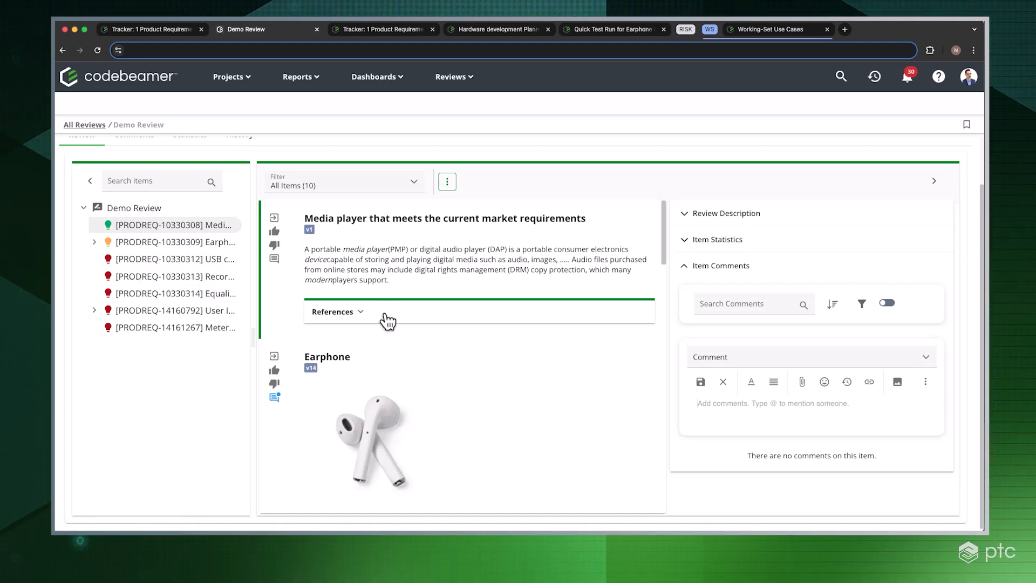
click(275, 232)
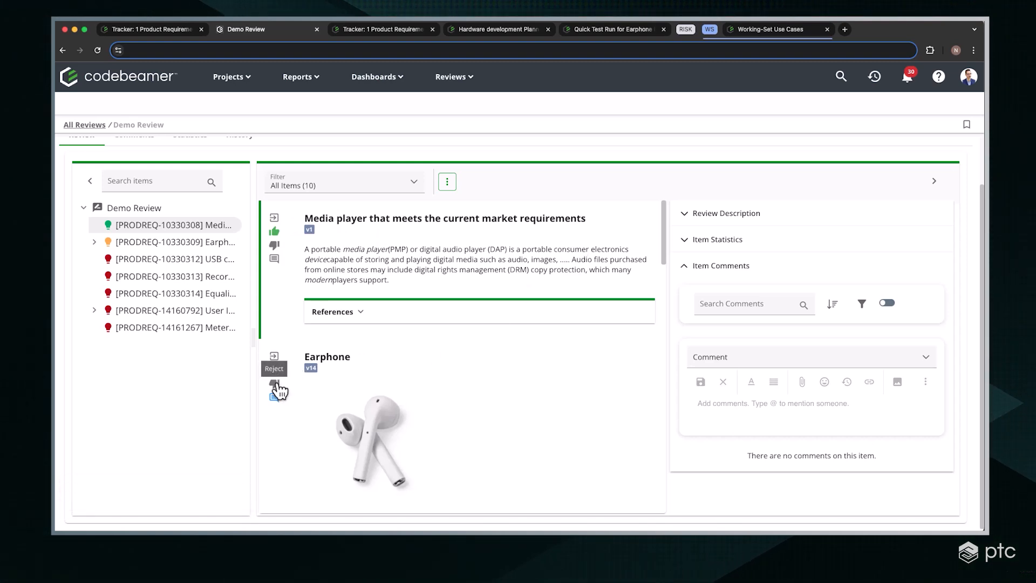
click(275, 383)
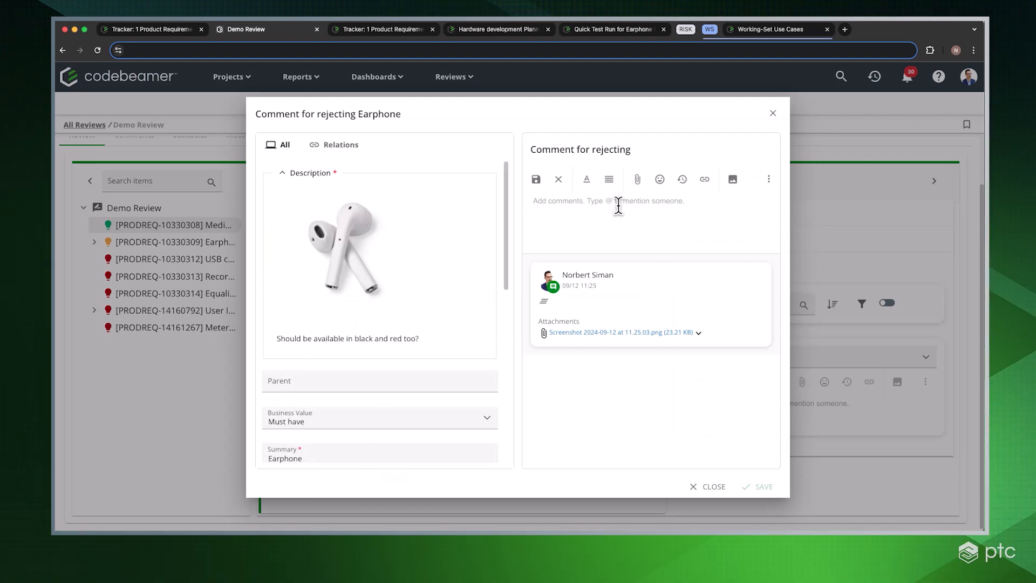
text(Rejecting test)
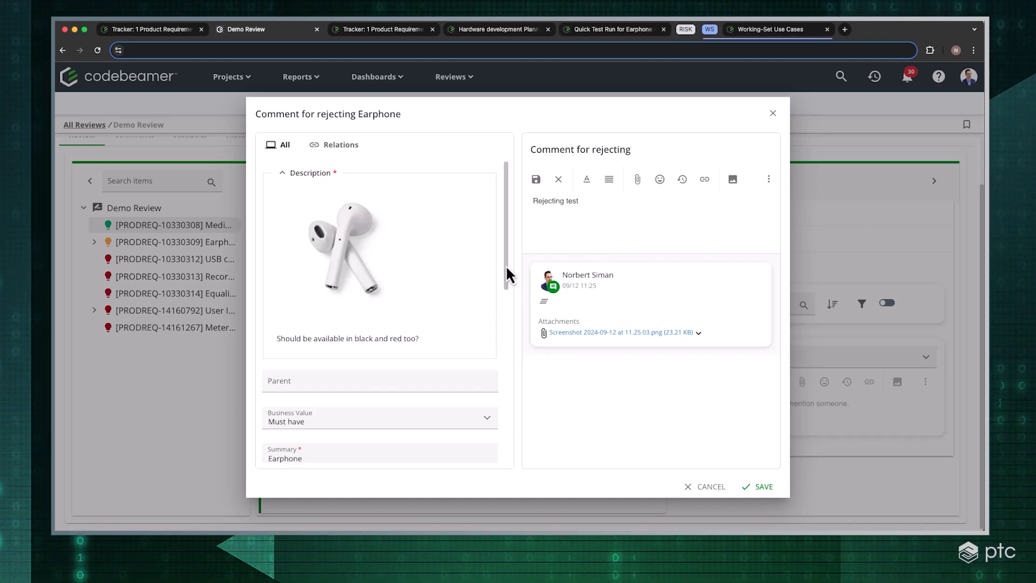
click(769, 487)
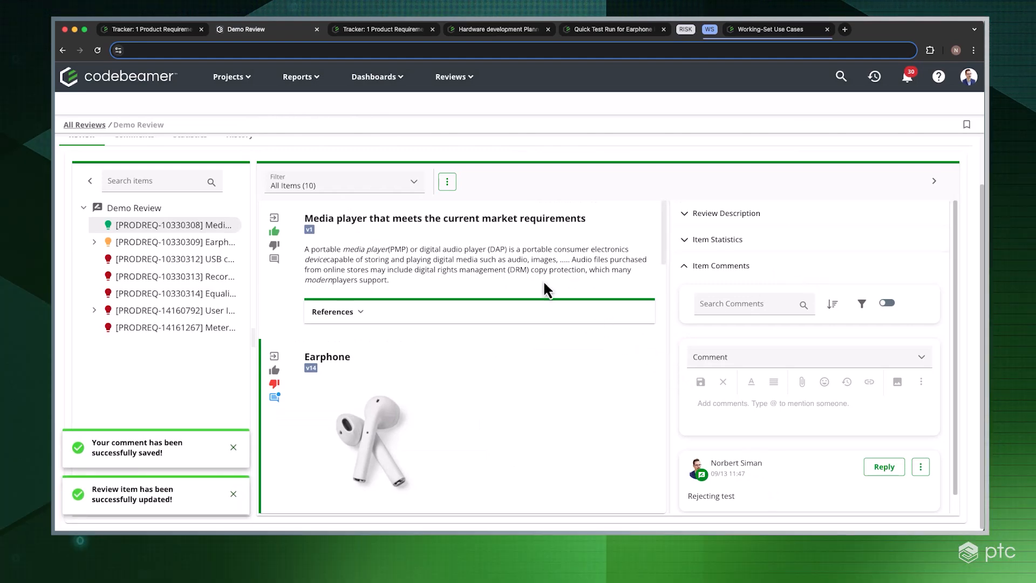
click(233, 449)
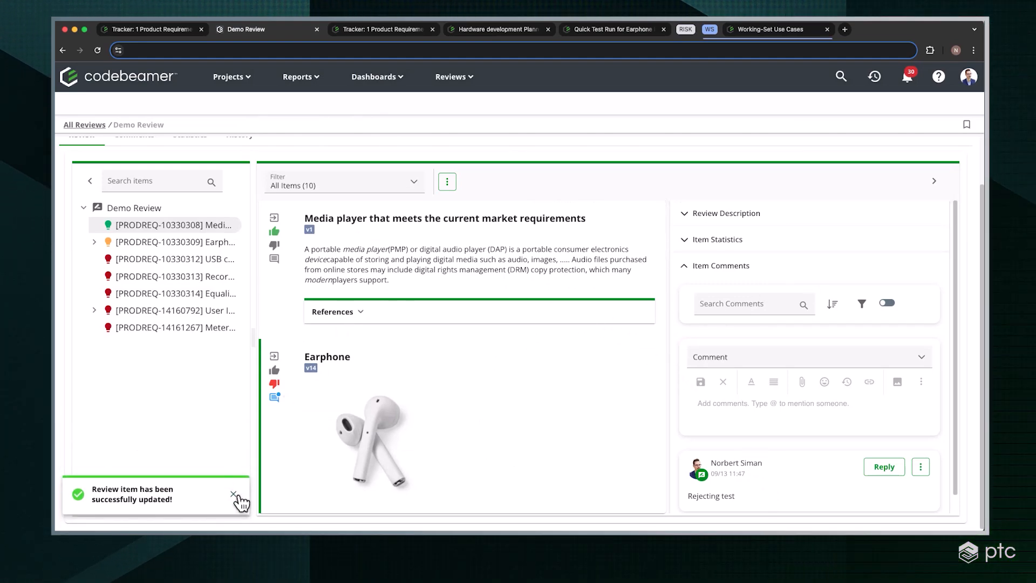
Examine the voting breakdown in the item statistics for the Earphone item and for the media player item
click(777, 250)
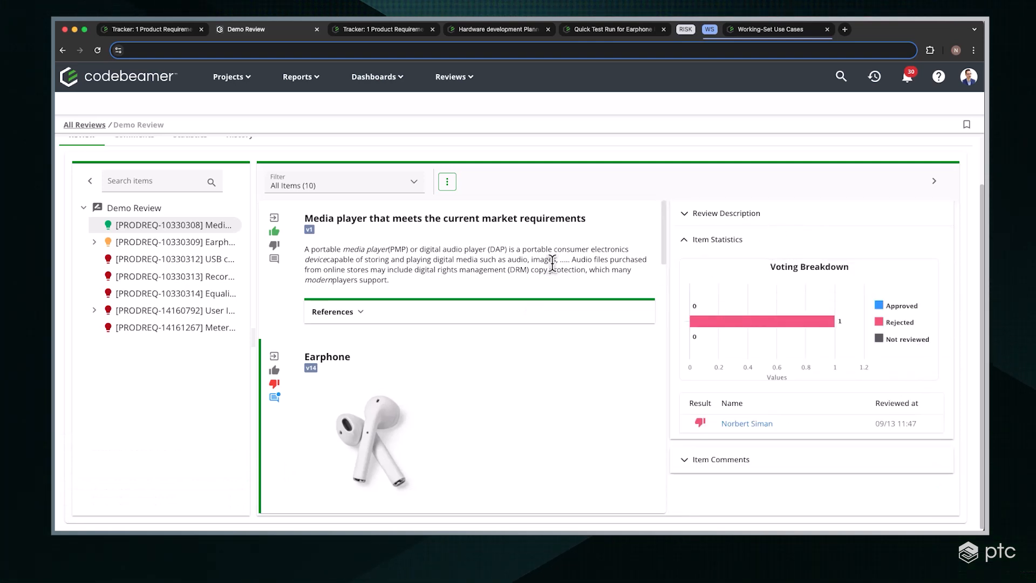
click(552, 264)
click(786, 239)
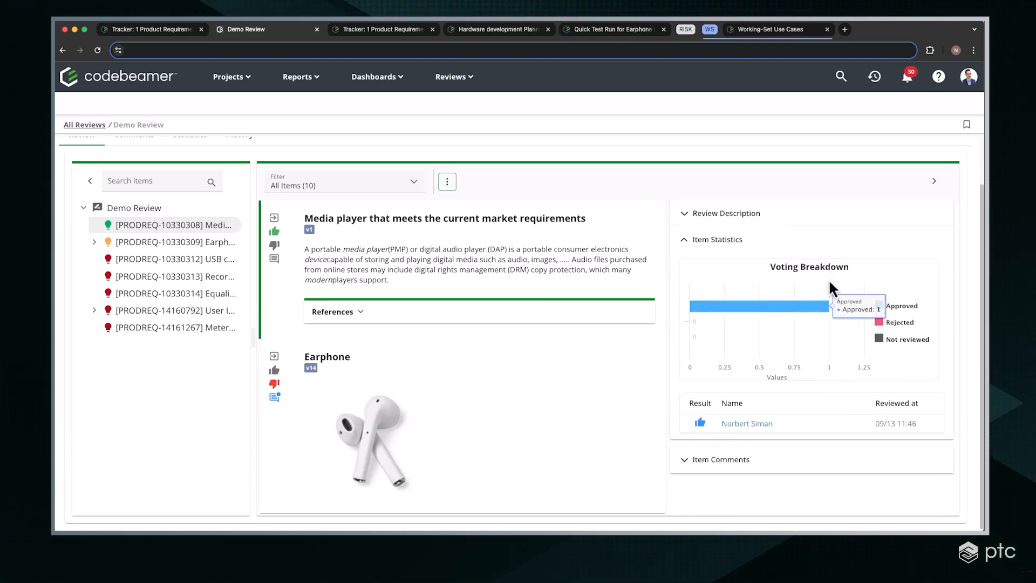
Look at the review description, then return to the media player item's voting statistics
click(795, 215)
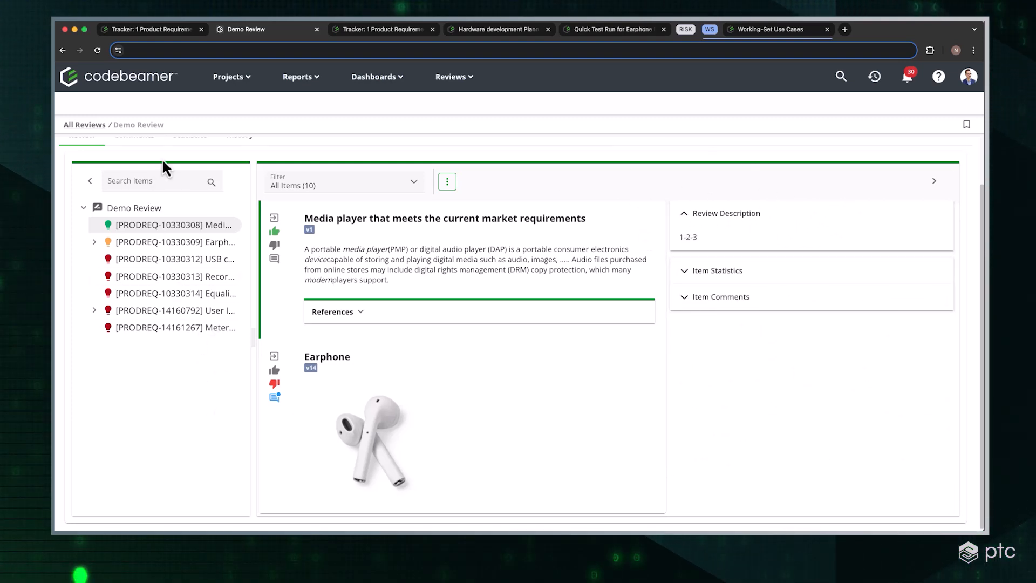
click(723, 282)
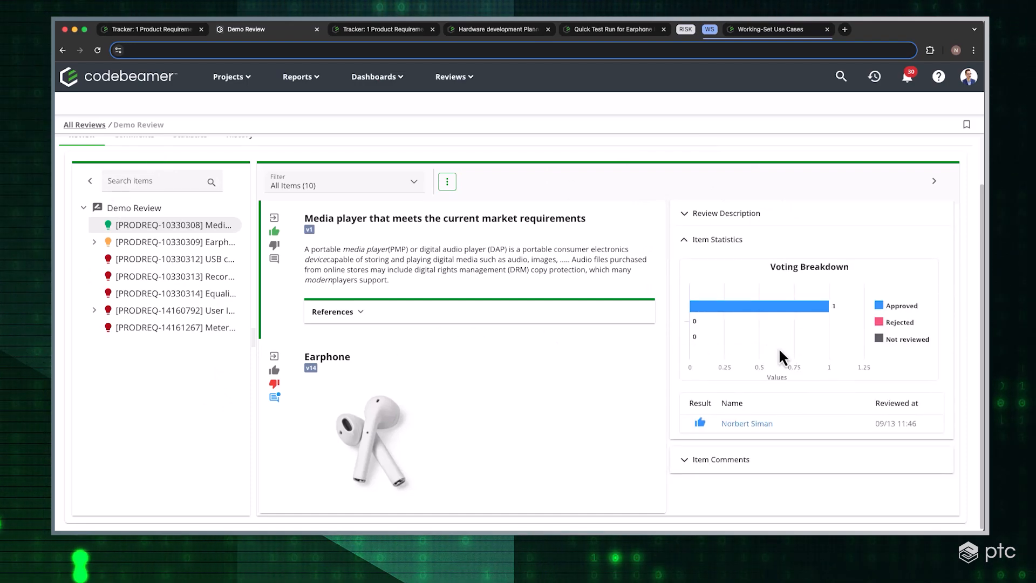
scroll(363, 335, up, 2)
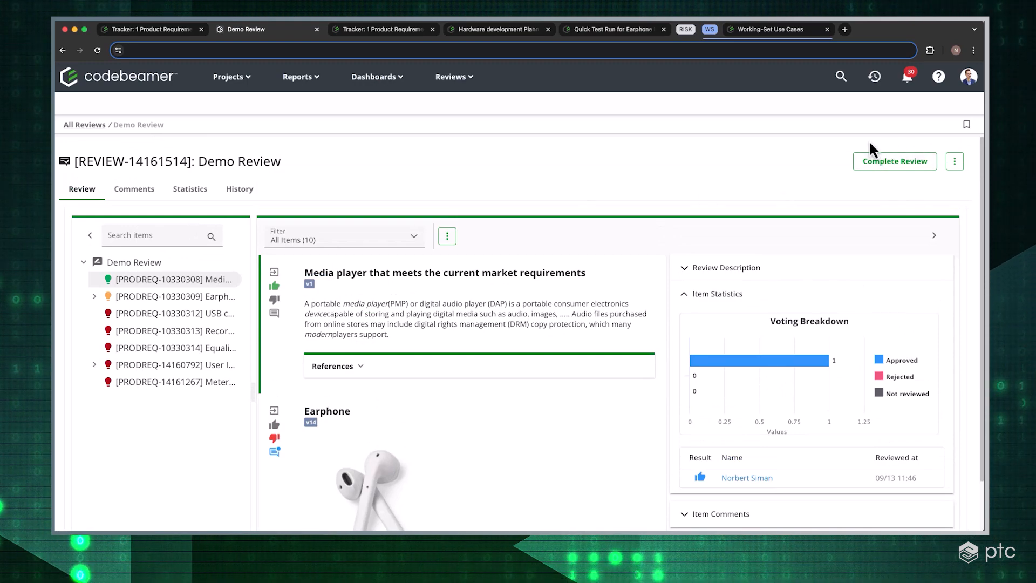
Read through all comments in the Demo Review, including those added before the review started
click(135, 193)
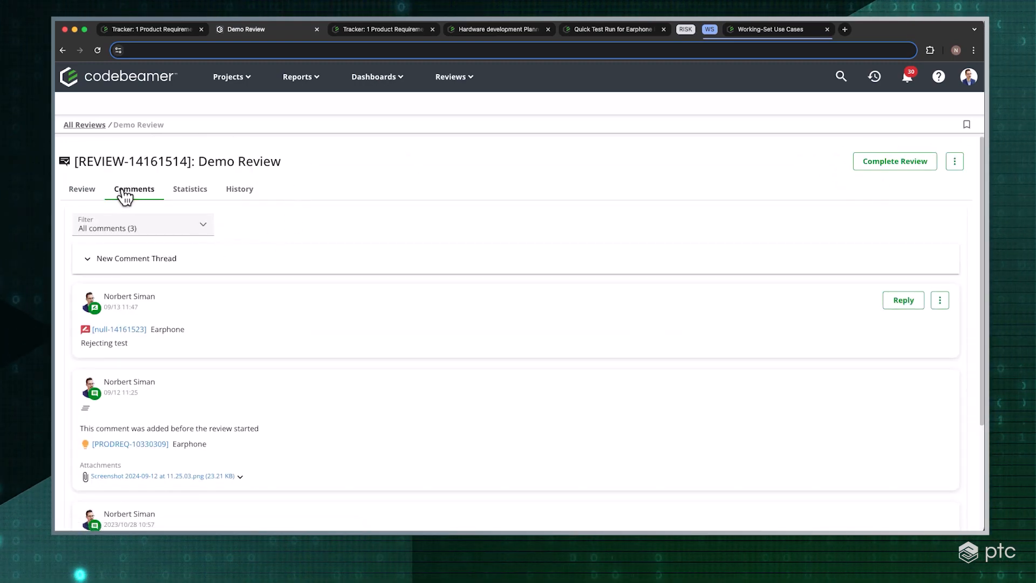
scroll(291, 273, down, 3)
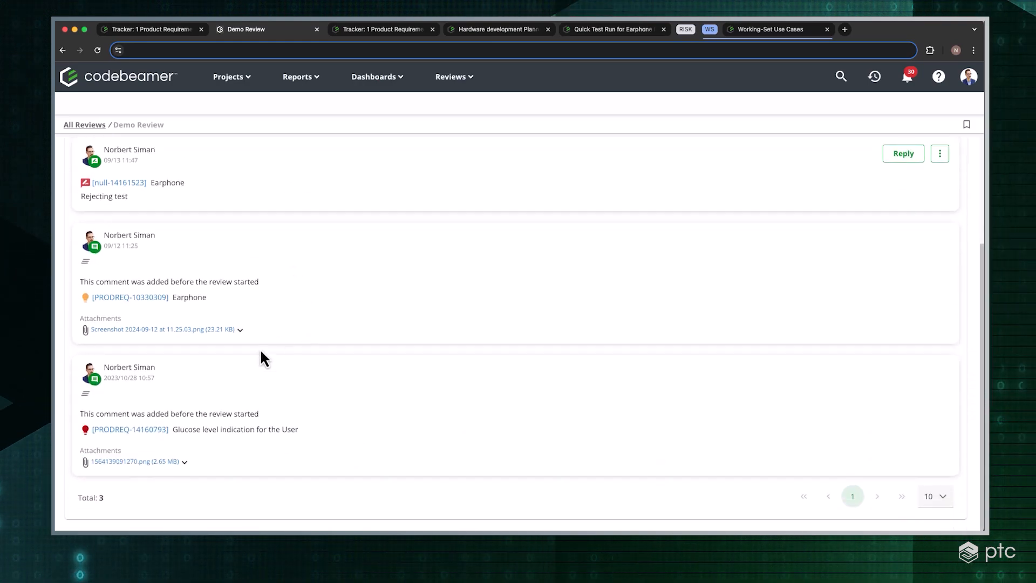
scroll(211, 372, up, 2)
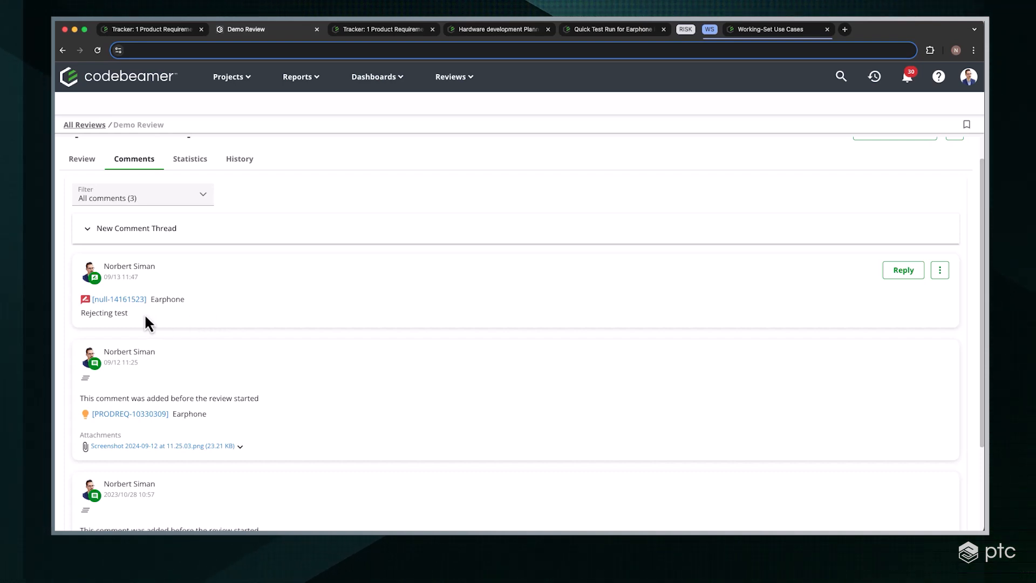
scroll(145, 318, down, 2)
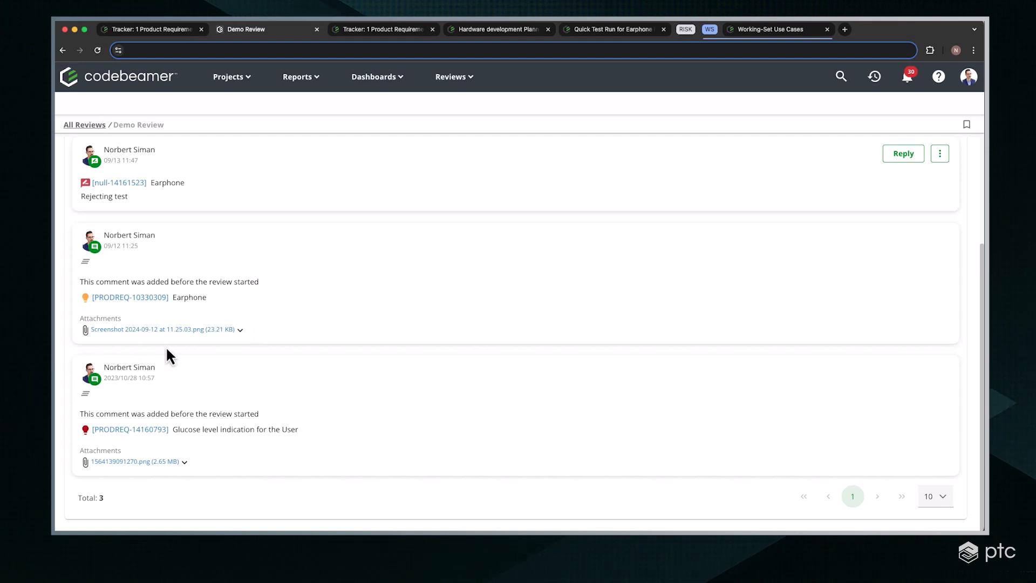
scroll(178, 348, up, 3)
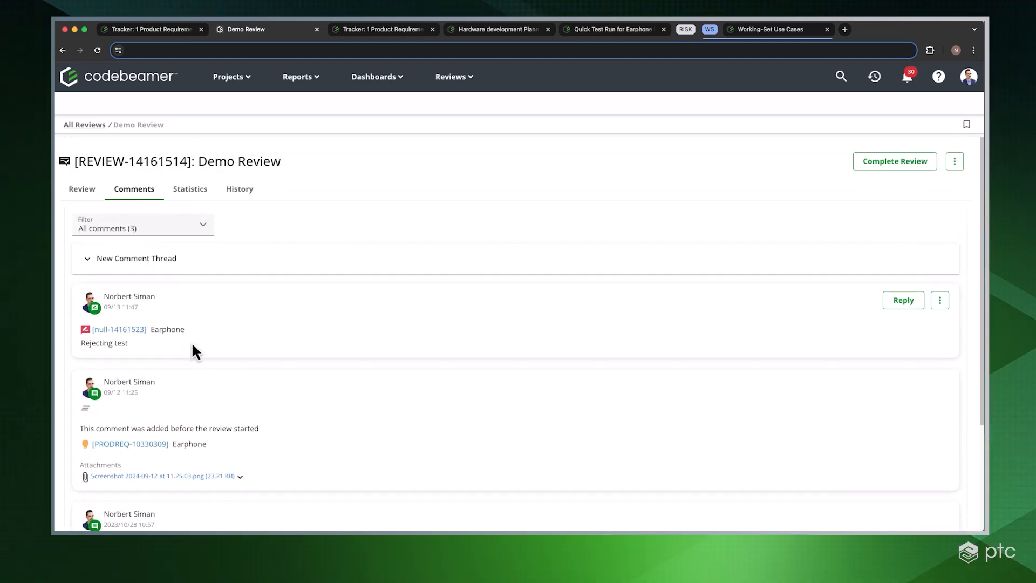
Examine the per-item voting results in the review's statistics and check the review history
click(203, 198)
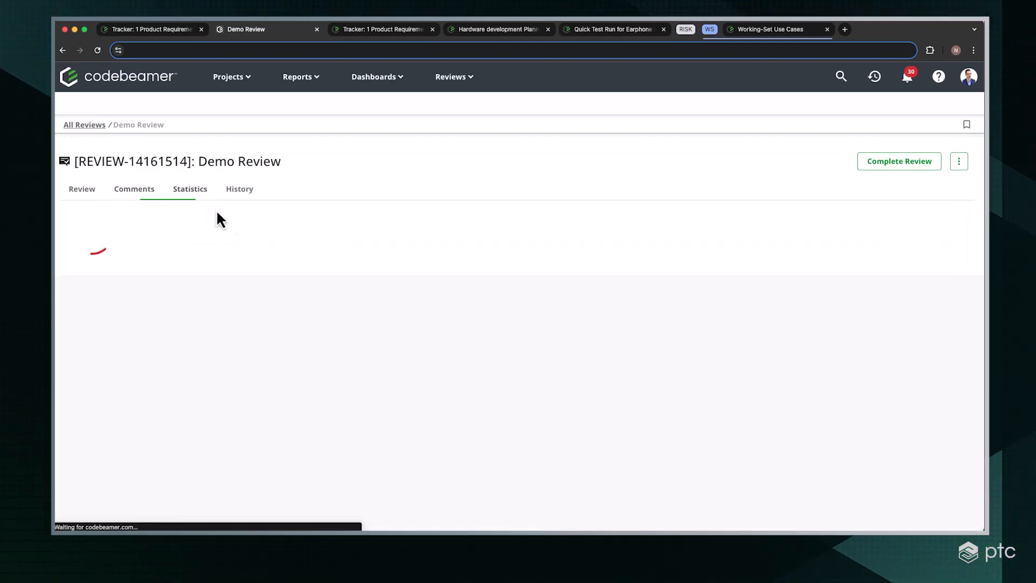
scroll(178, 329, down, 3)
scroll(175, 332, down, 3)
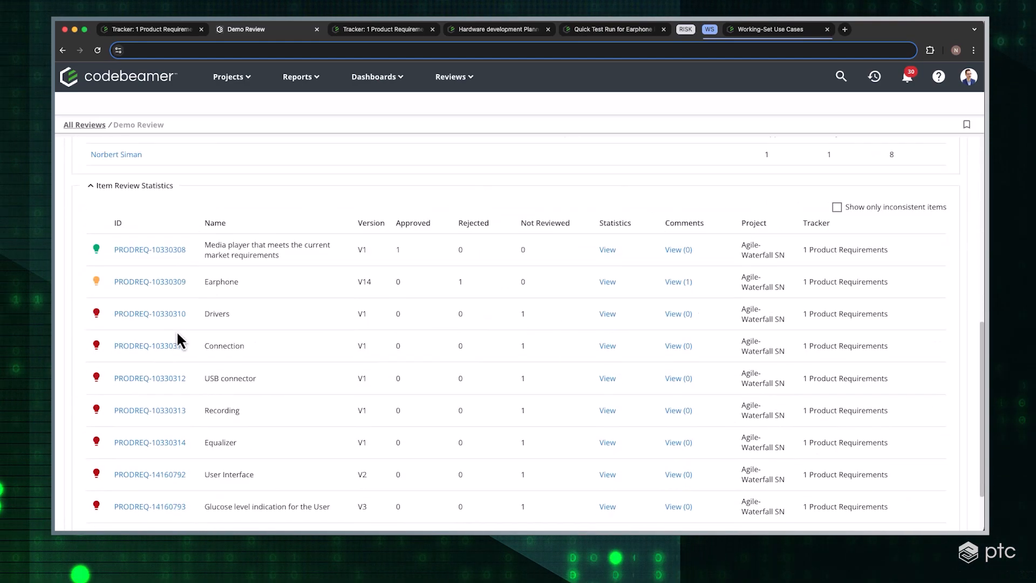
scroll(145, 345, down, 2)
scroll(147, 352, up, 10)
click(238, 192)
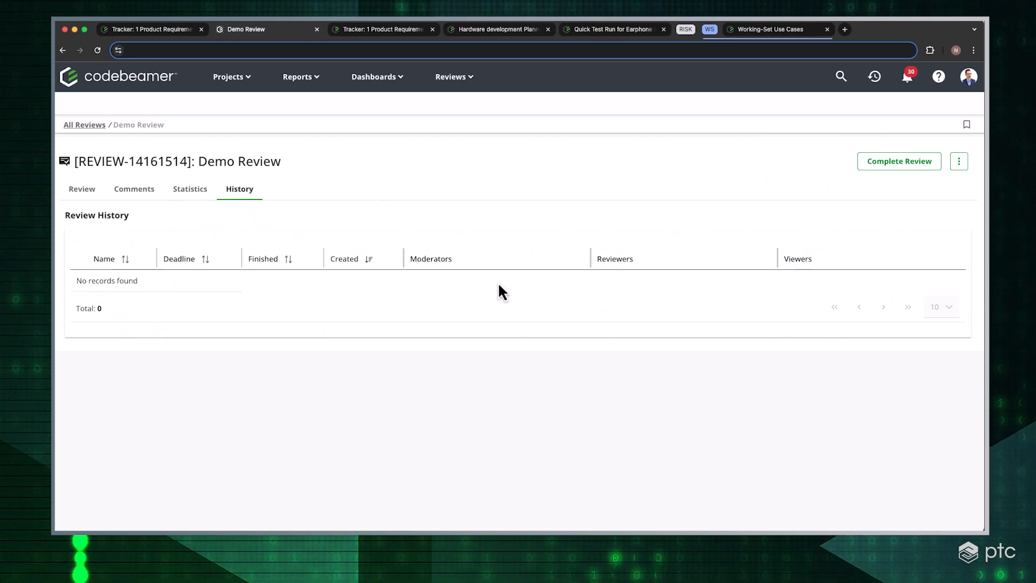
Start completing the Demo Review and generate the required signature by signing in with the prefilled account
click(86, 194)
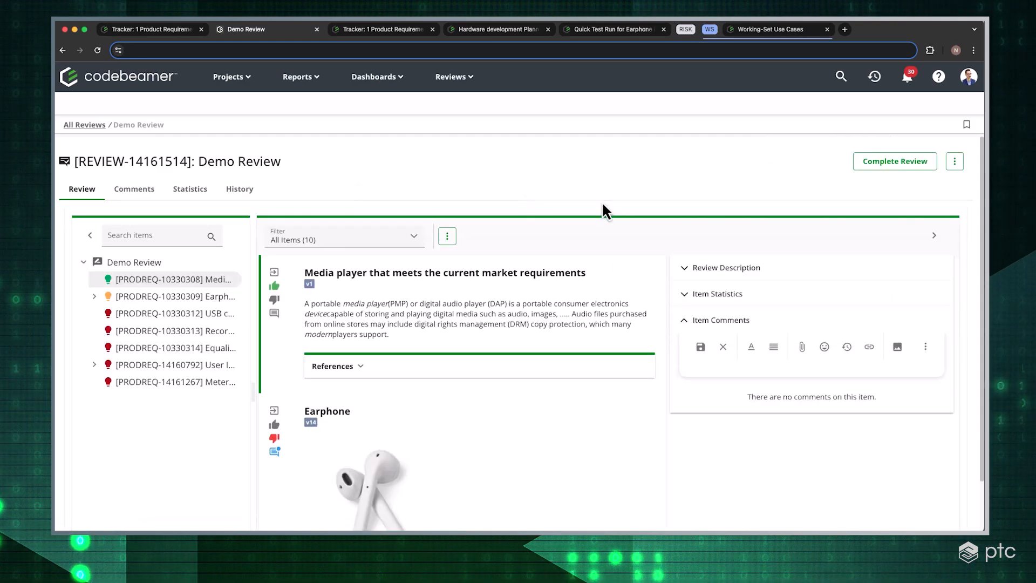
click(922, 166)
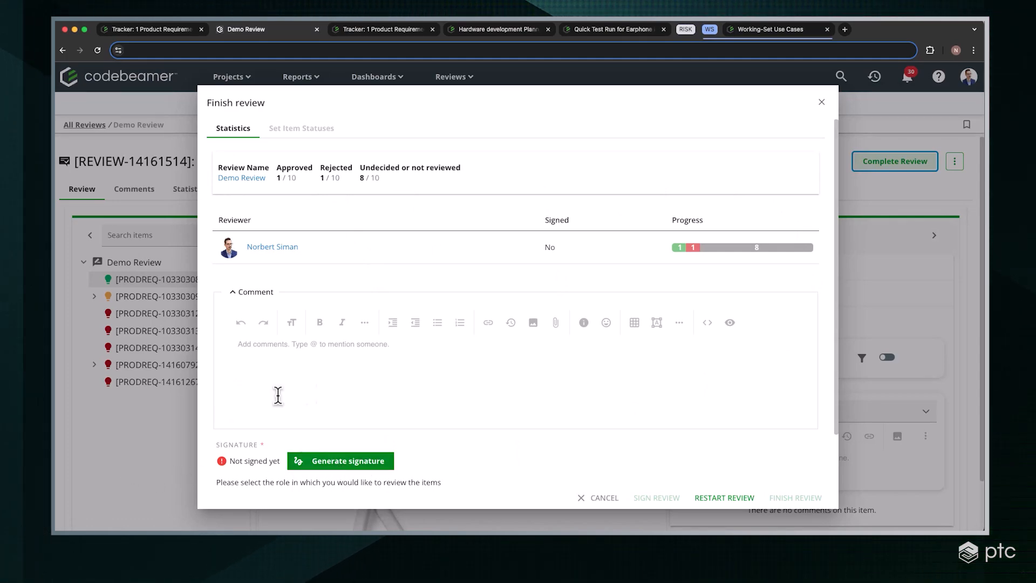
click(364, 464)
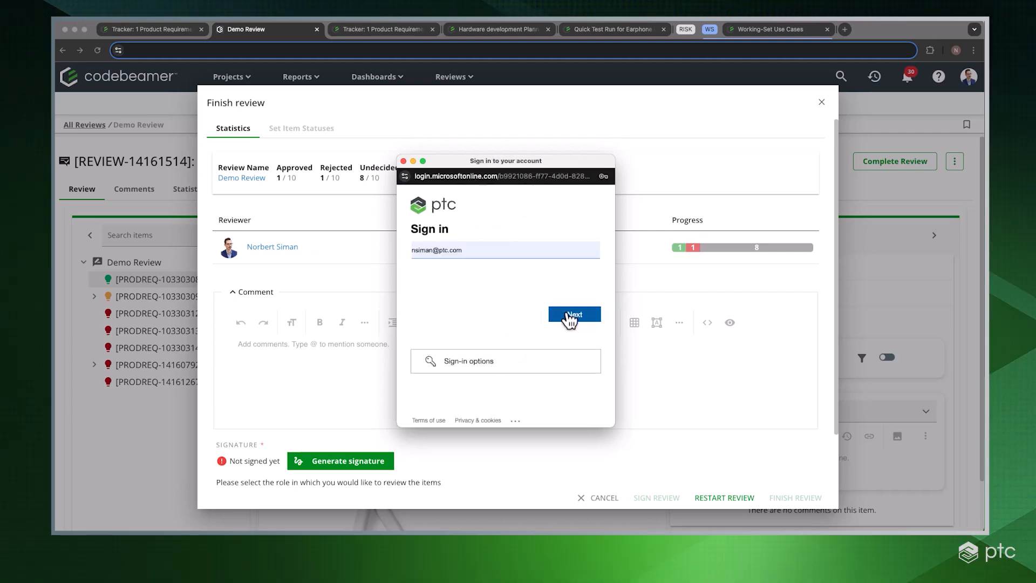
click(559, 315)
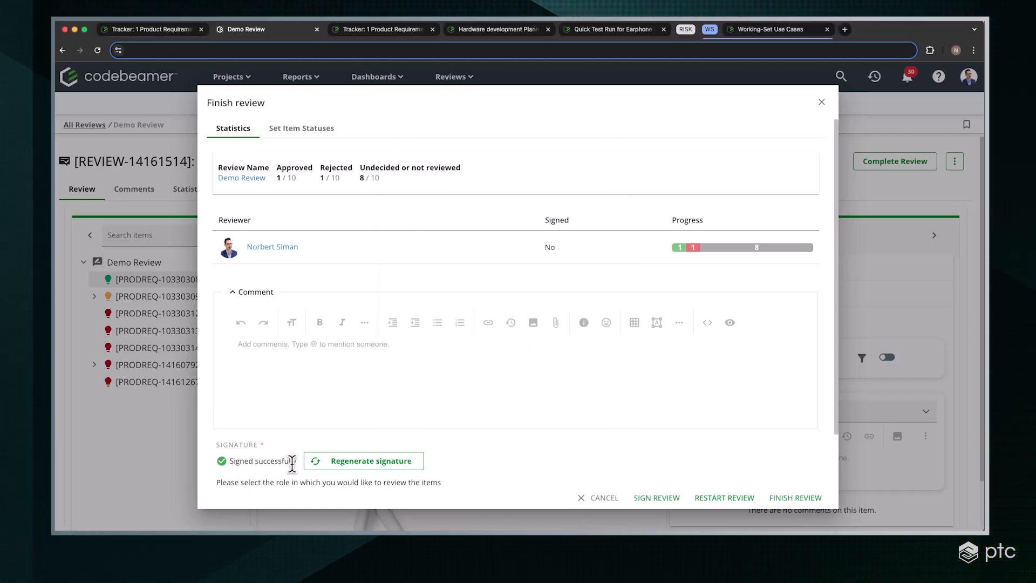
click(515, 449)
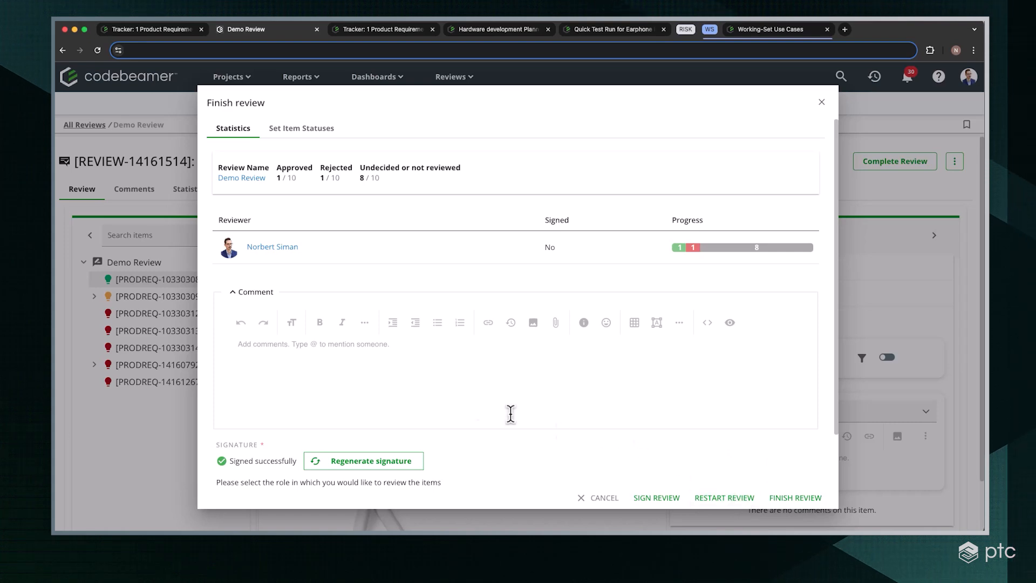
Examine the item status settings for finishing the review, at tracker level and for the individual reviewed and undecided items
click(314, 137)
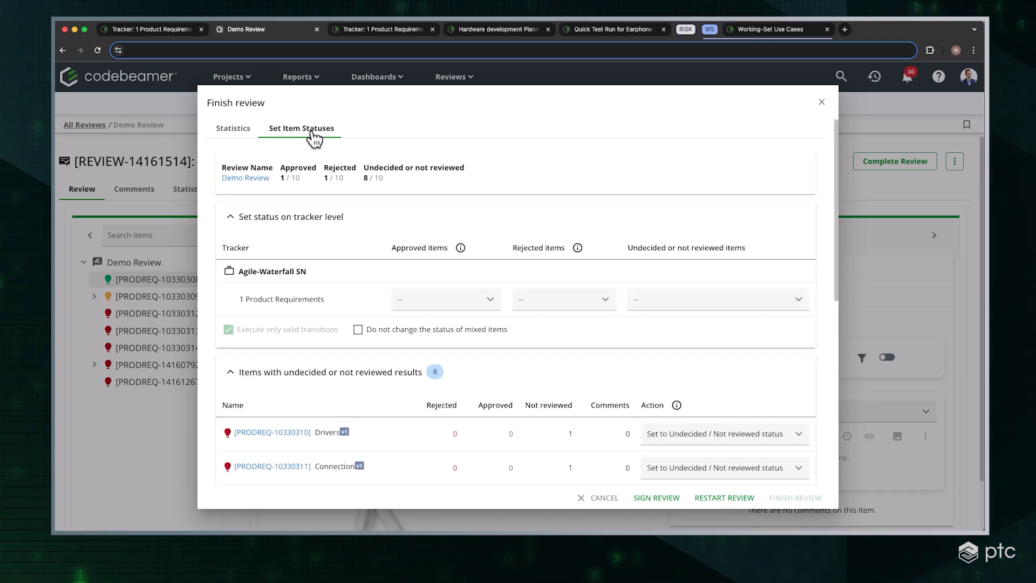
scroll(576, 326, down, 5)
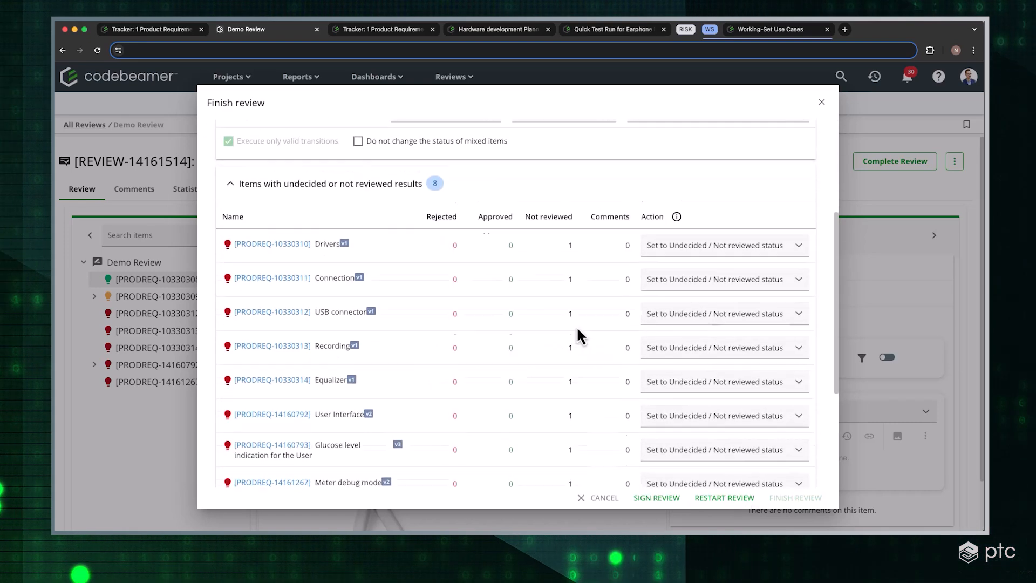
scroll(537, 373, down, 1)
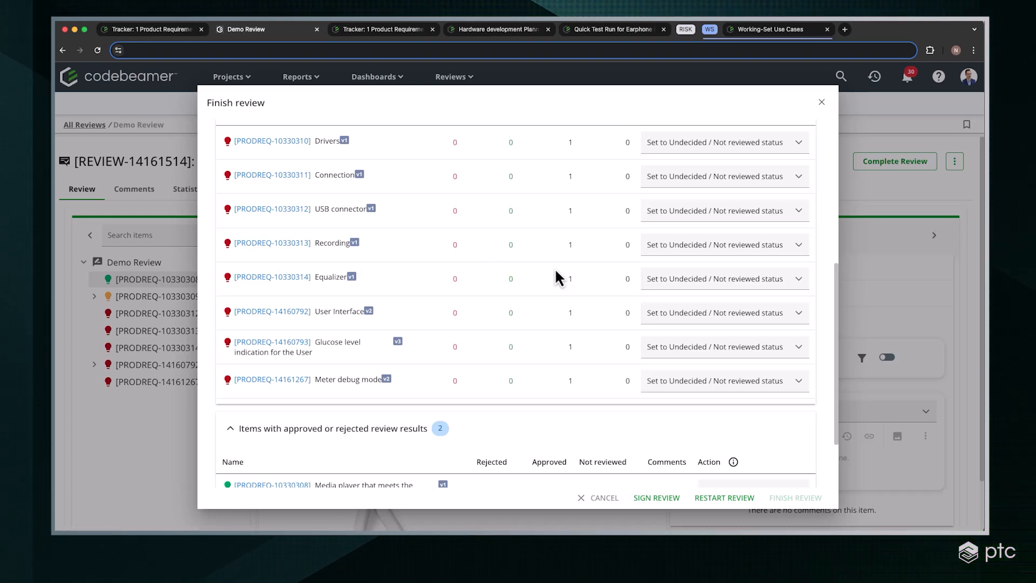
scroll(401, 276, up, 2)
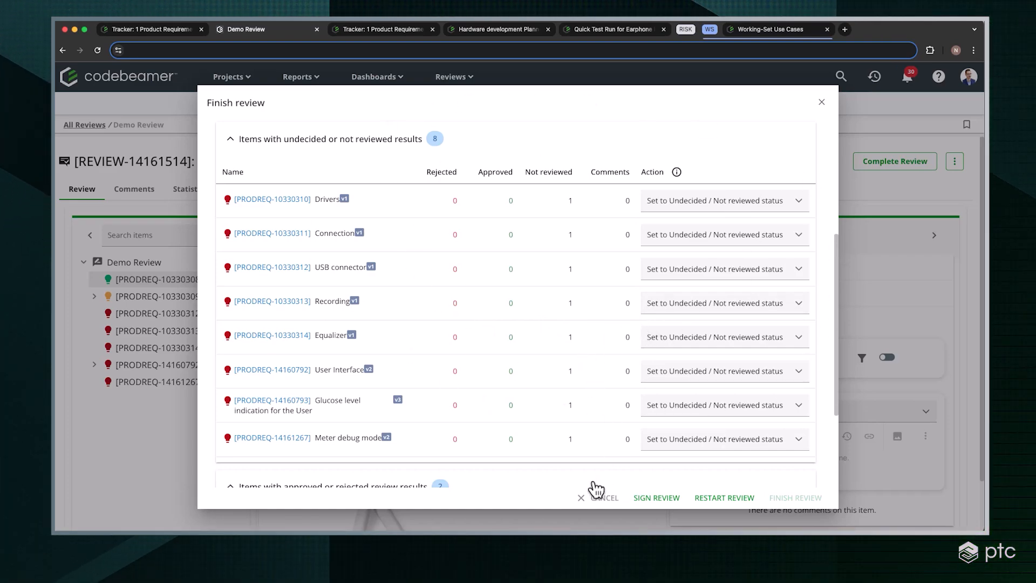
scroll(596, 486, up, 5)
Finish the signed Demo Review without setting item statuses and look over its final statistics
click(244, 132)
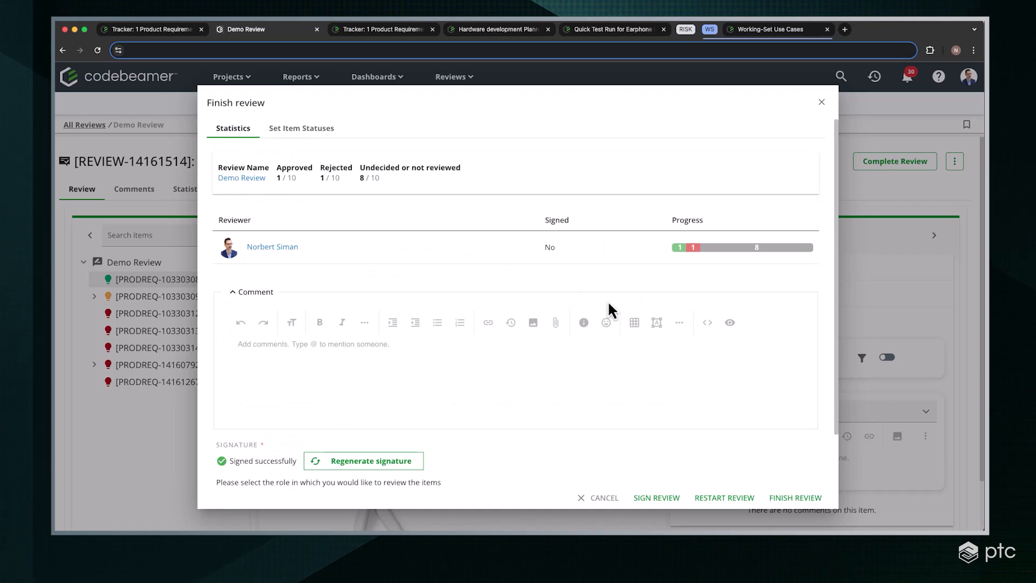
scroll(607, 300, down, 2)
click(804, 504)
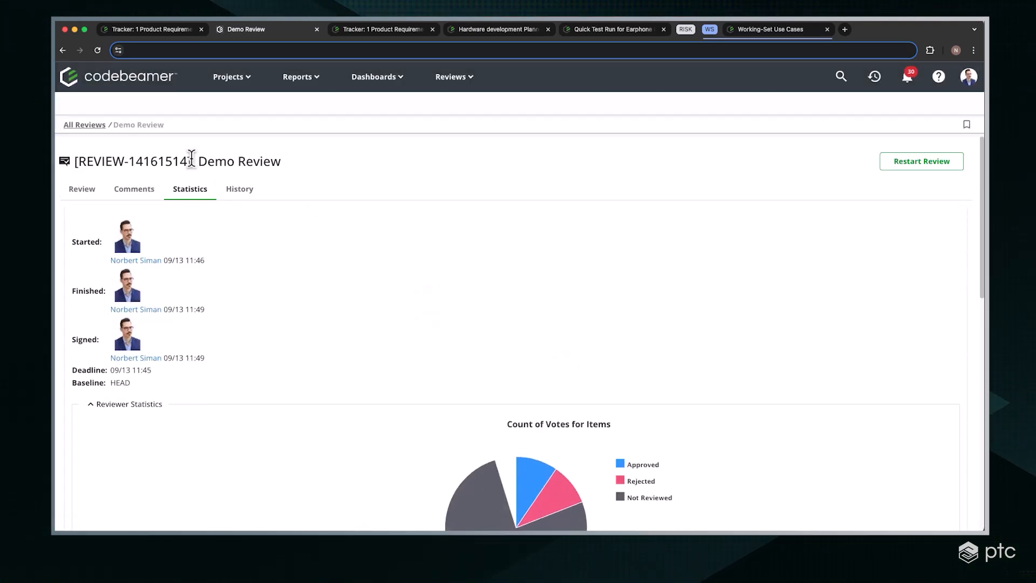
scroll(191, 161, down, 10)
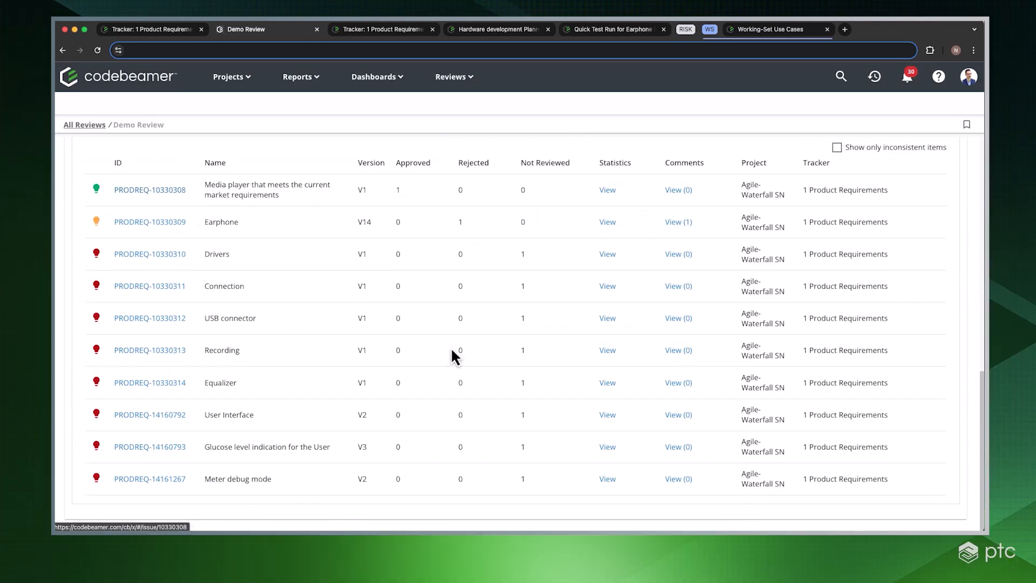
scroll(438, 358, up, 10)
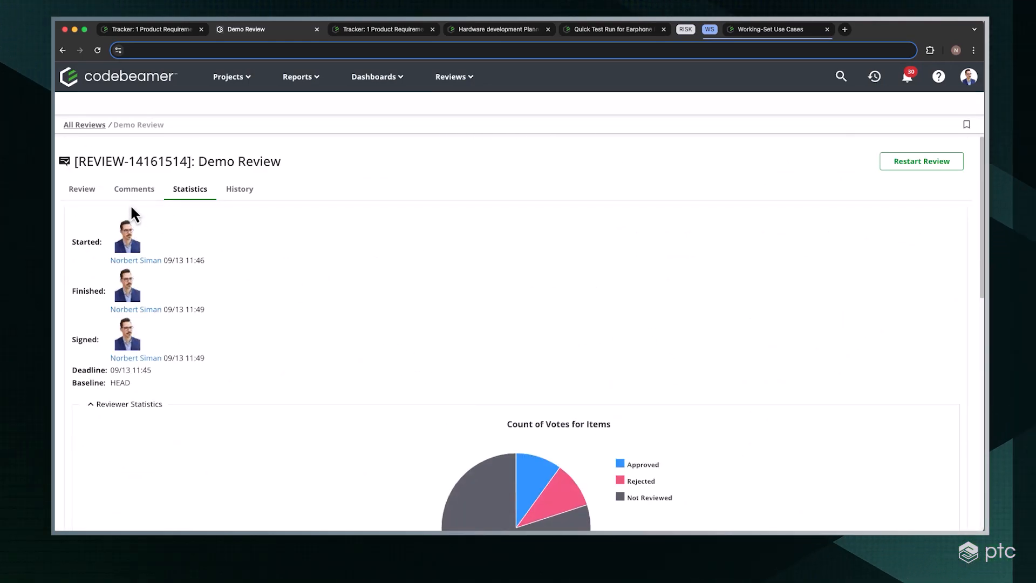